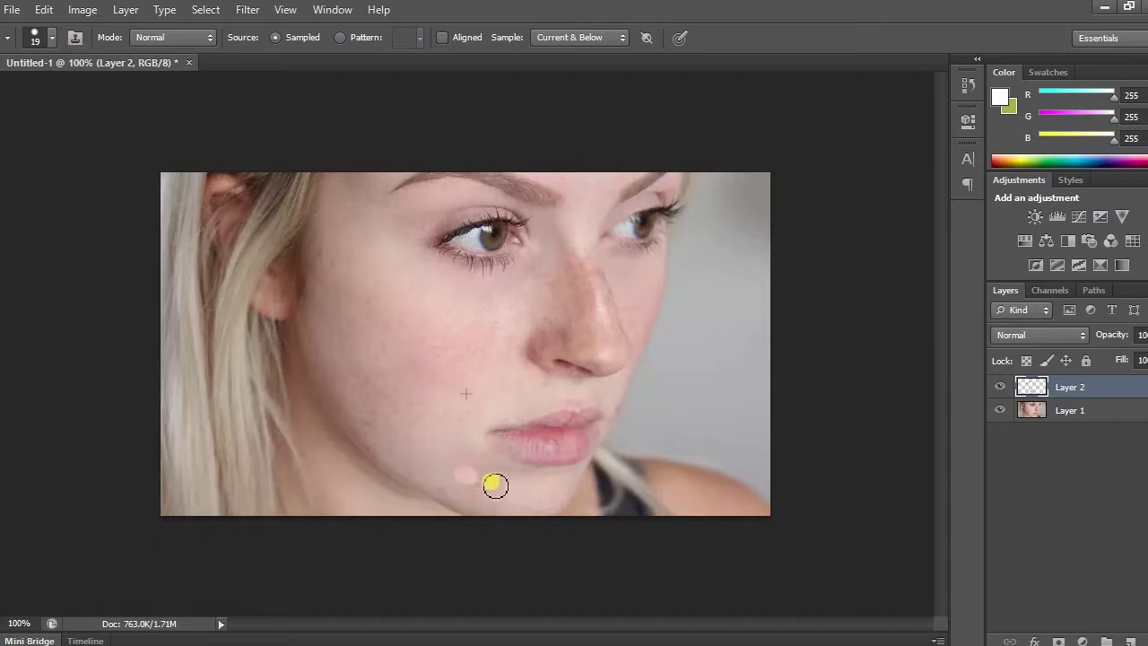
# Undo the last healing stroke on the chin
pyautogui.hotkey('ctrl', 'z')
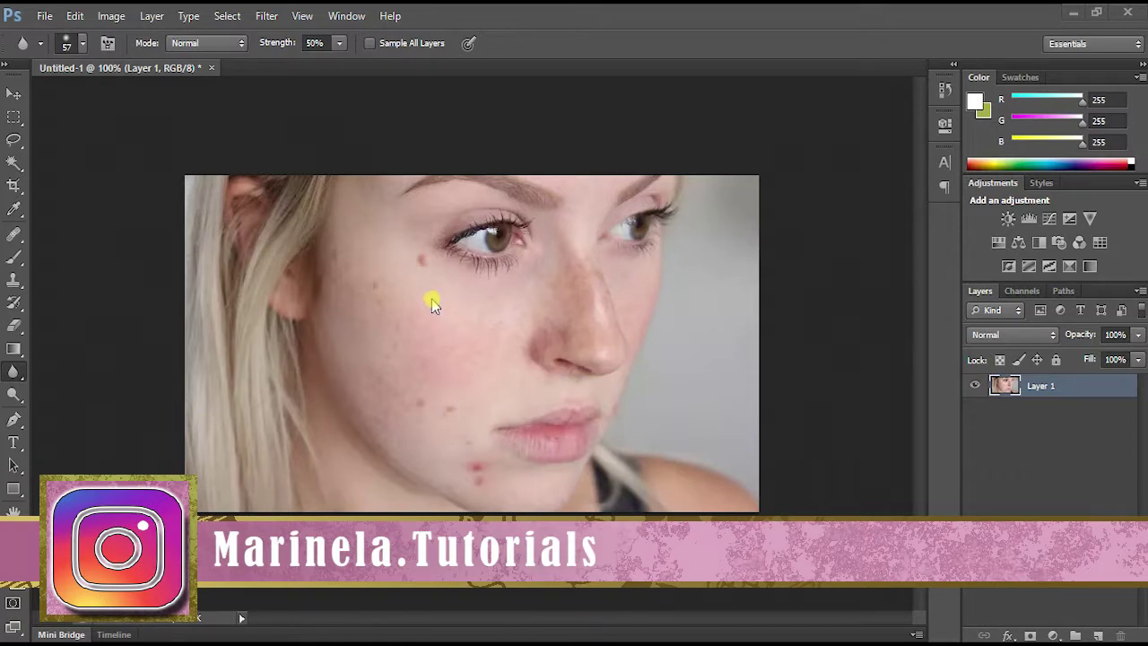
# Add a new empty layer above the portrait and set the Healing Brush to sample Current & Below
pyautogui.click(1098, 635)
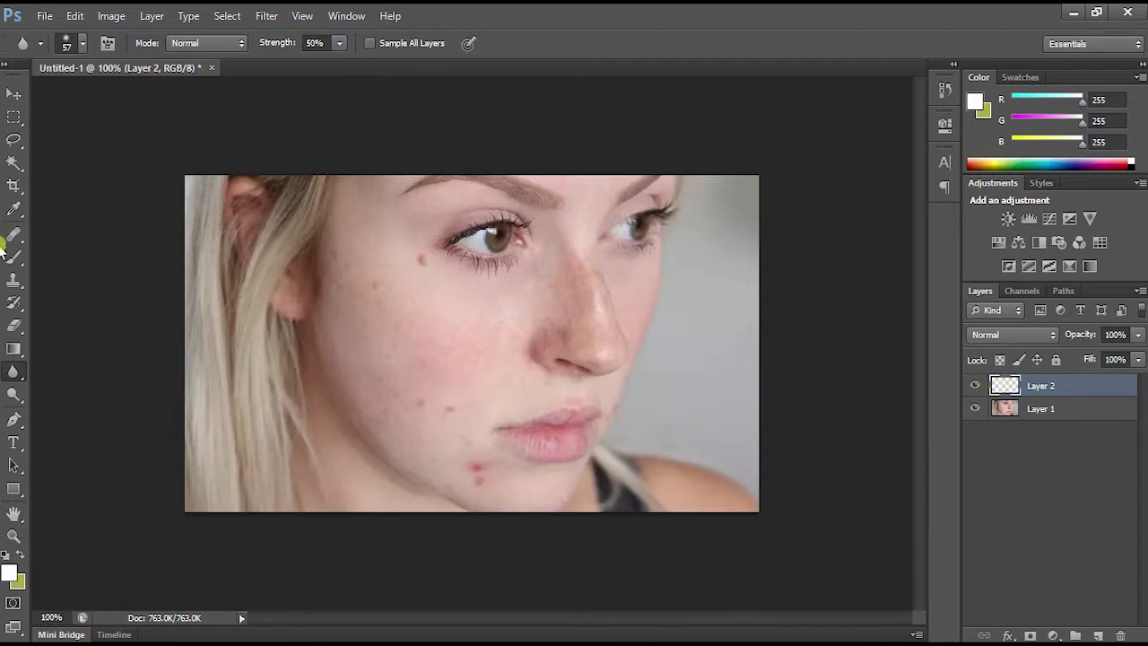
pyautogui.rightClick(12, 374)
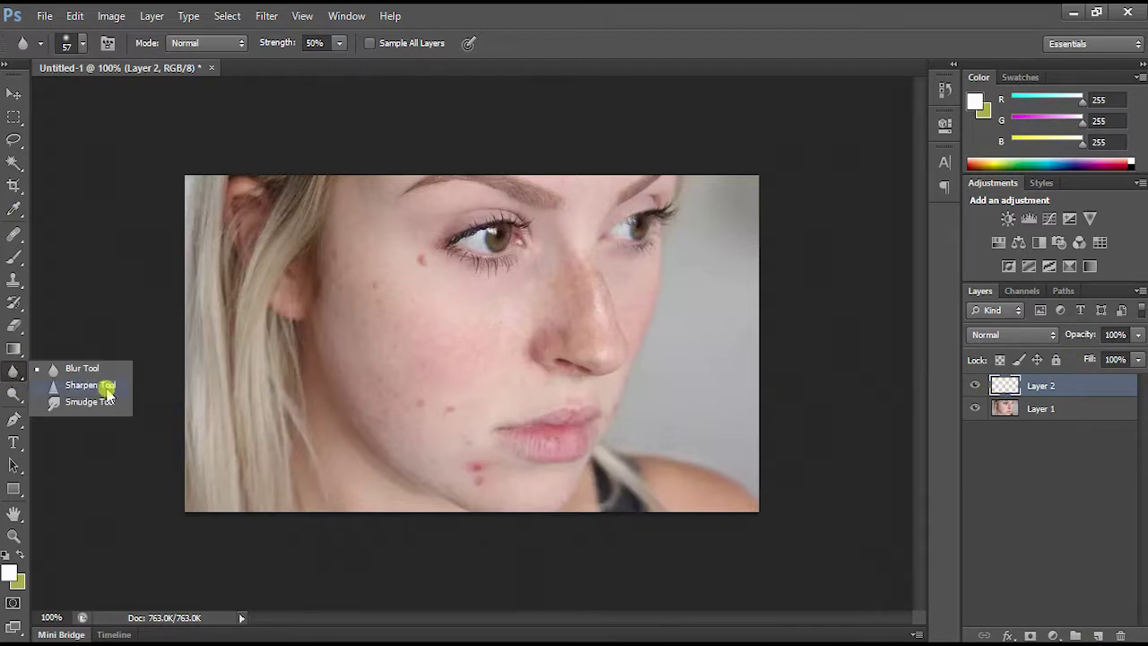
pyautogui.click(13, 235)
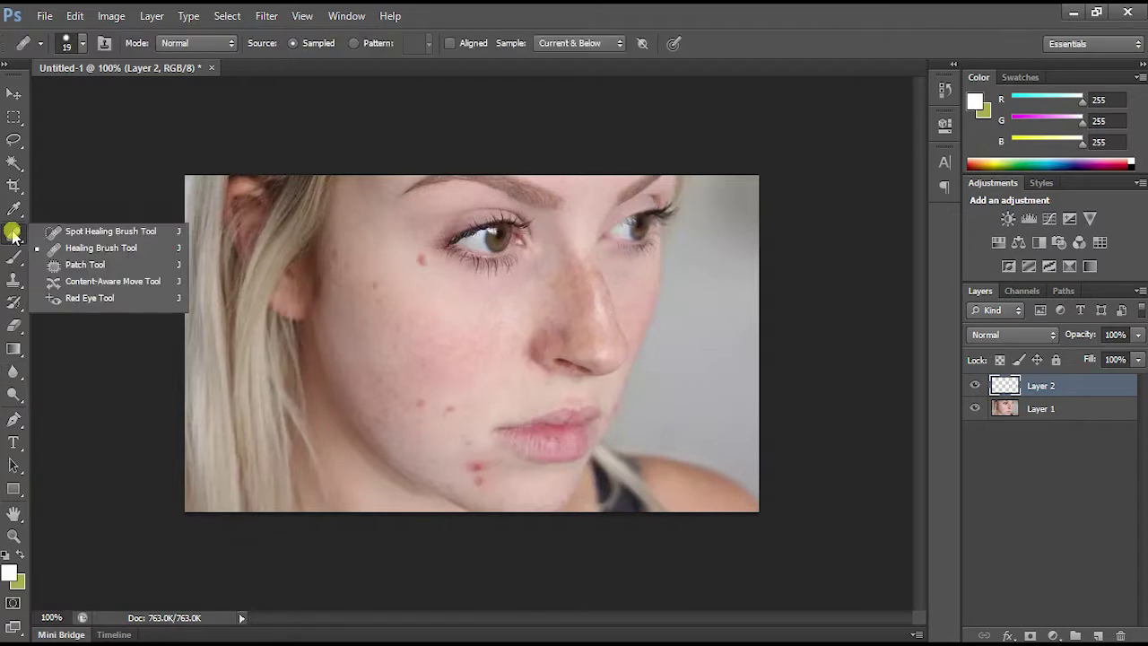
pyautogui.click(122, 254)
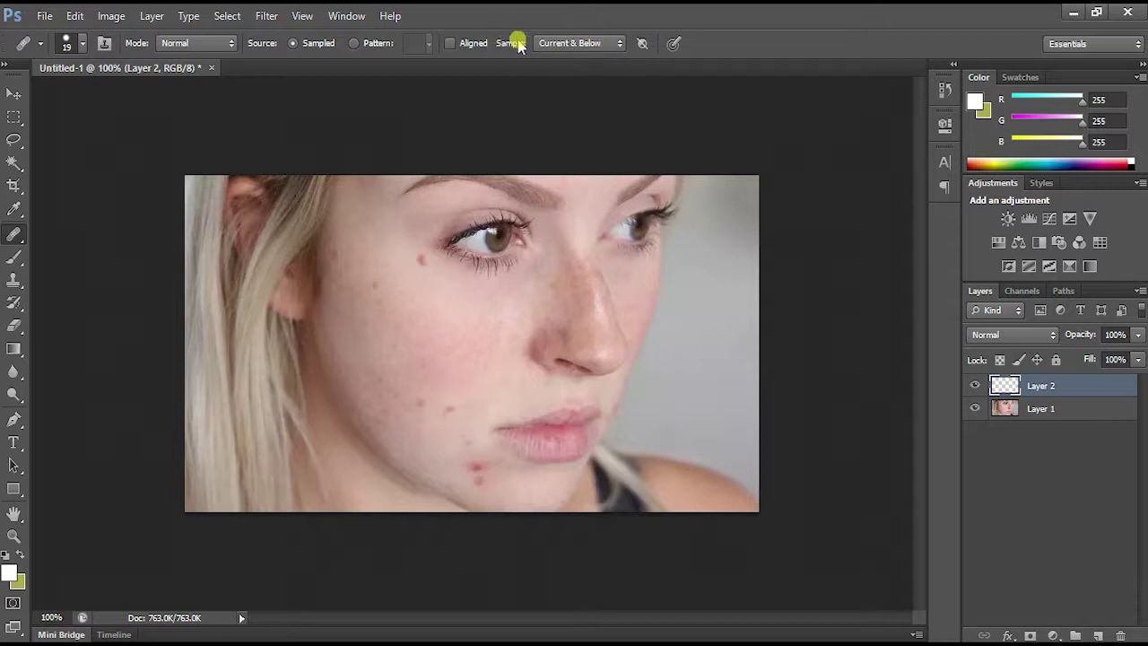
pyautogui.click(585, 45)
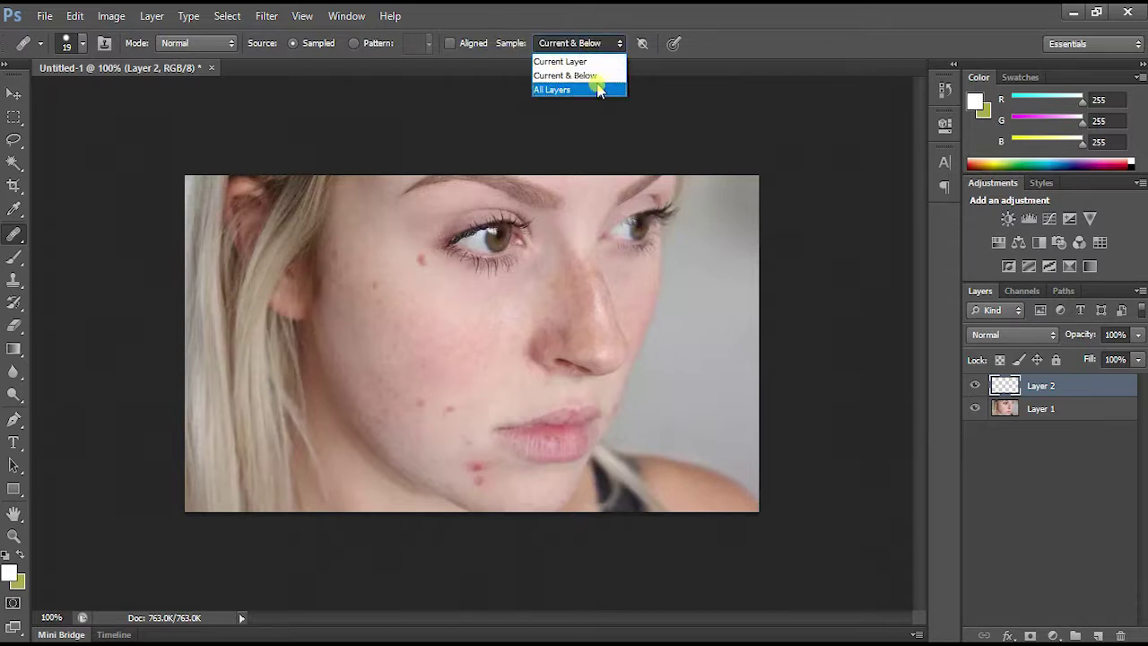
pyautogui.click(596, 77)
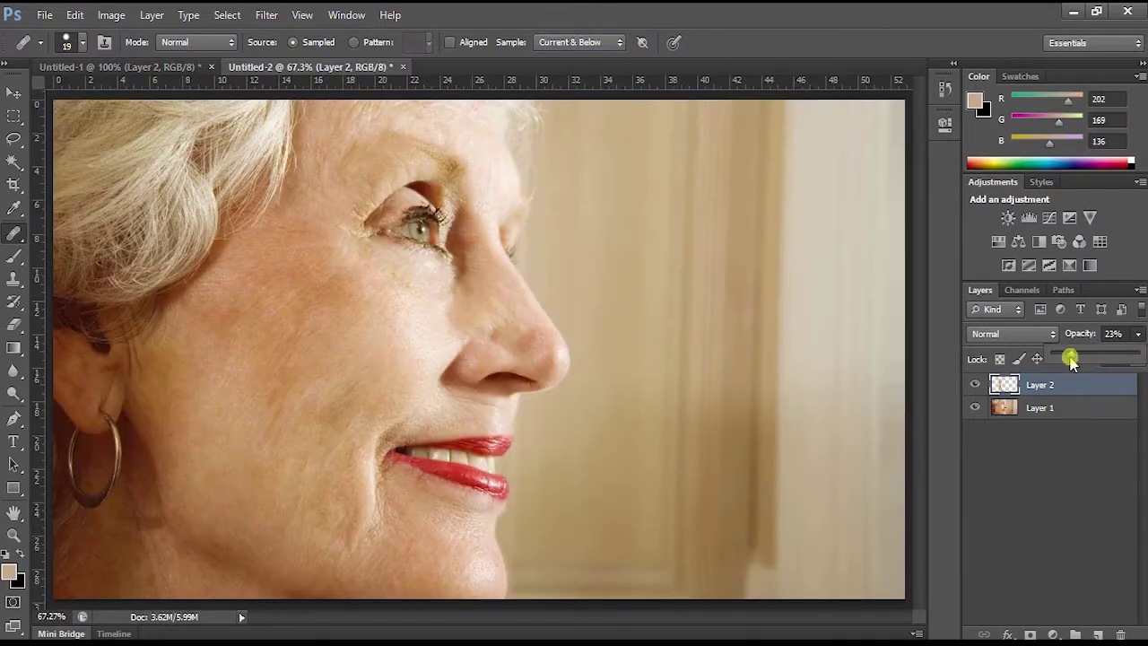
# Lower the retouching layer's opacity to 0% in the Untitled-2 portrait and raise it again to compare the wrinkles
pyautogui.moveTo(1071, 359); pyautogui.dragTo(1045, 373)
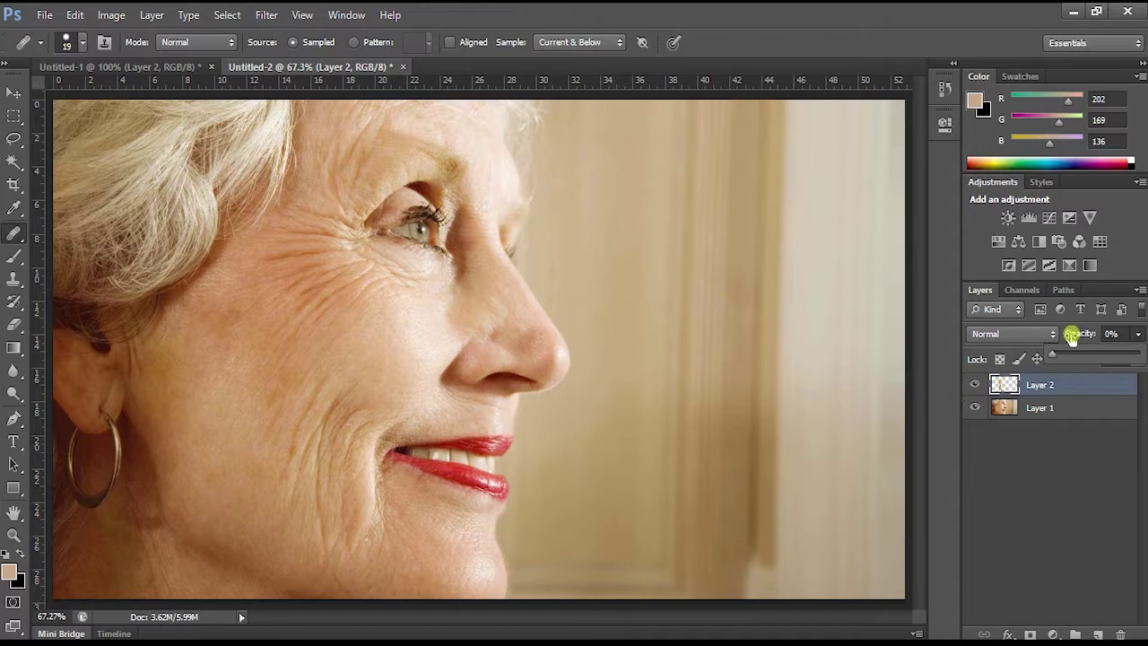
pyautogui.moveTo(1052, 359); pyautogui.dragTo(1105, 356)
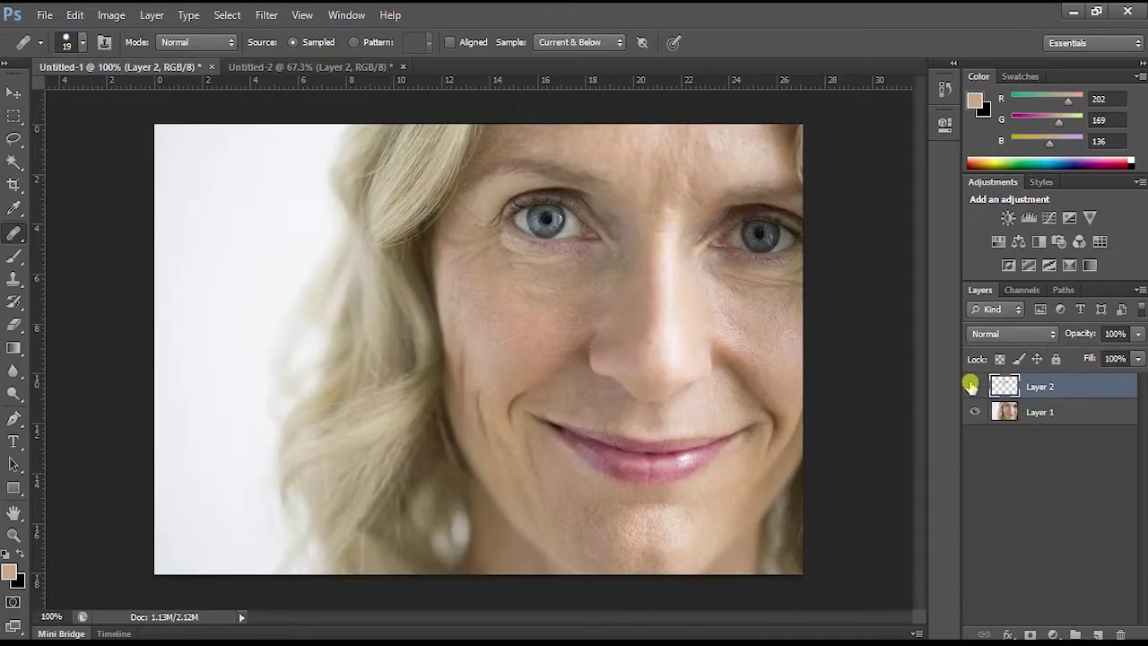
# Hide and show the retouching layer of the smiling woman's portrait to compare before and after, and switch to Untitled-2
pyautogui.click(971, 386)
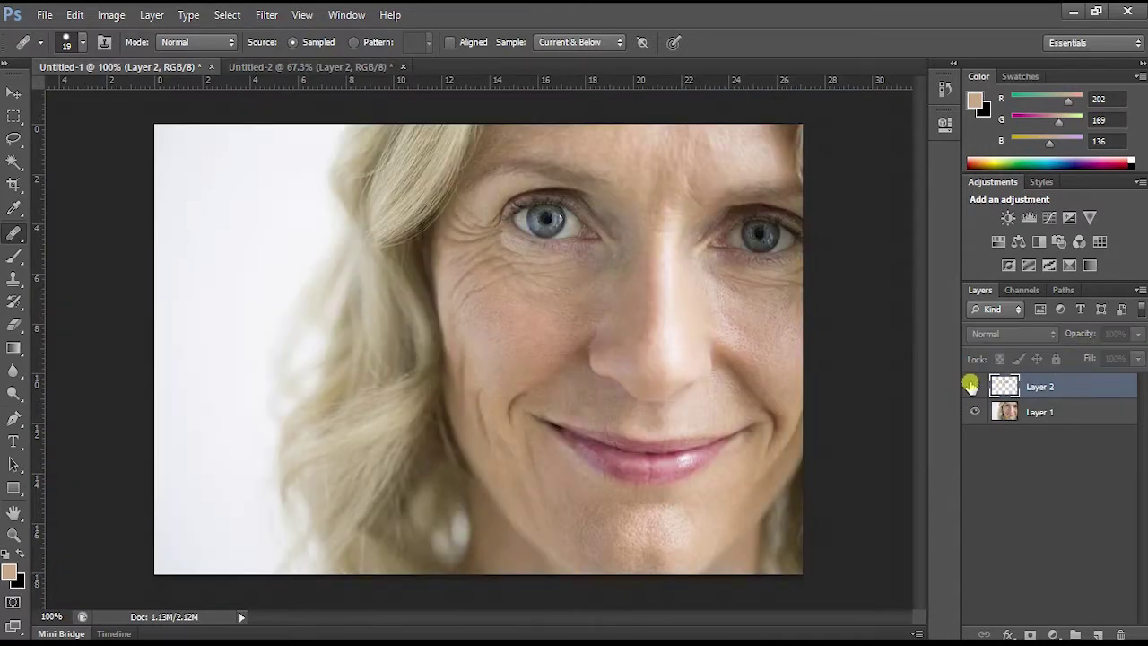
pyautogui.click(972, 385)
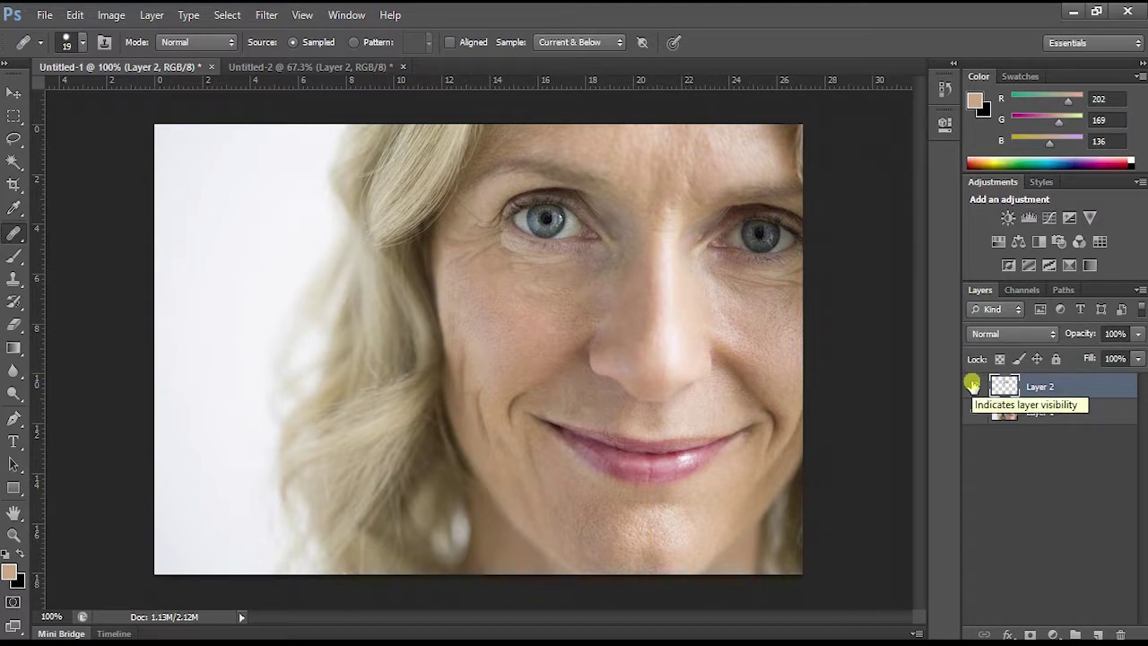
pyautogui.click(262, 69)
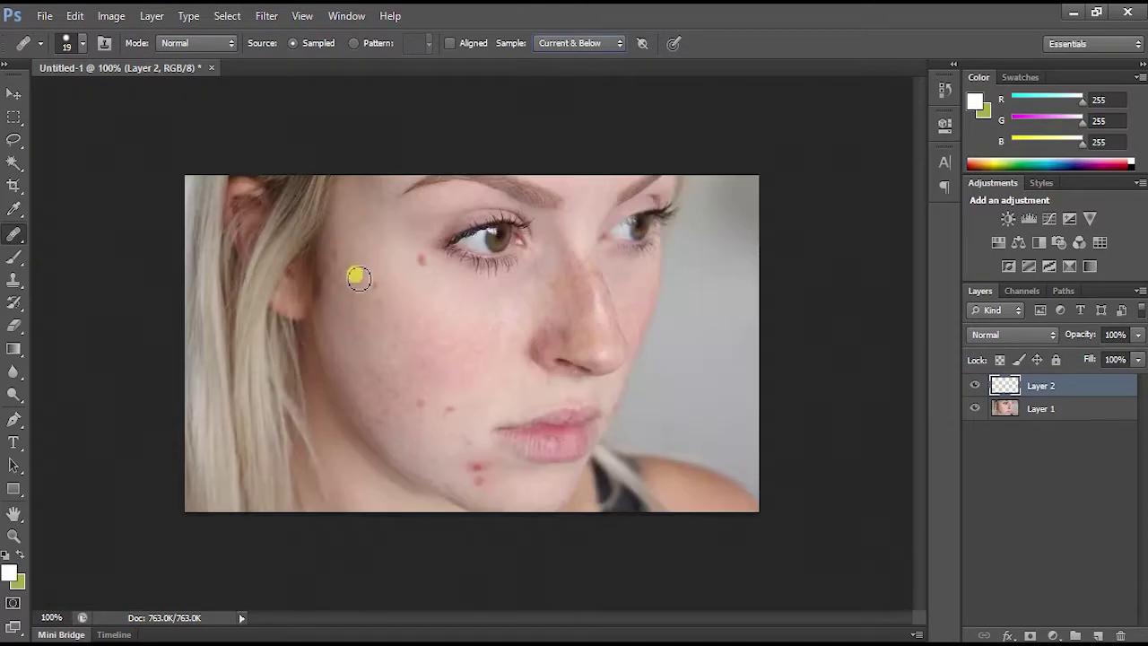
pyautogui.click(358, 278)
pyautogui.click(577, 263)
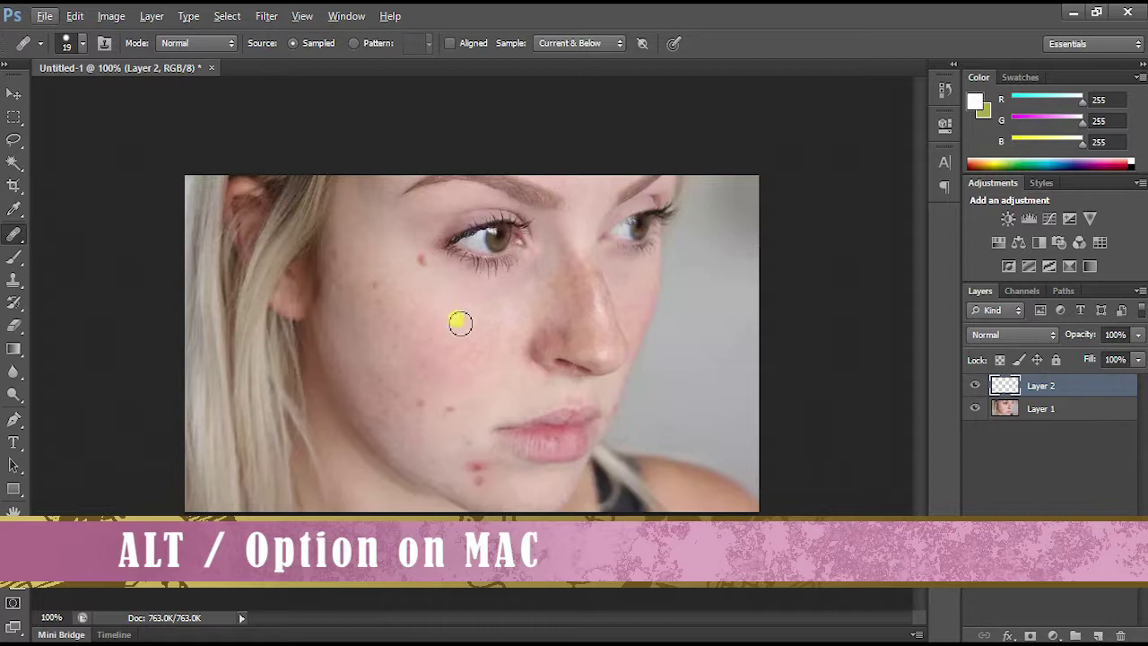
# Sample clear skin on the cheek and heal the mole below the eye and the spots across the cheek
pyautogui.keyDown('alt'); pyautogui.click(459, 323); pyautogui.keyUp('alt')
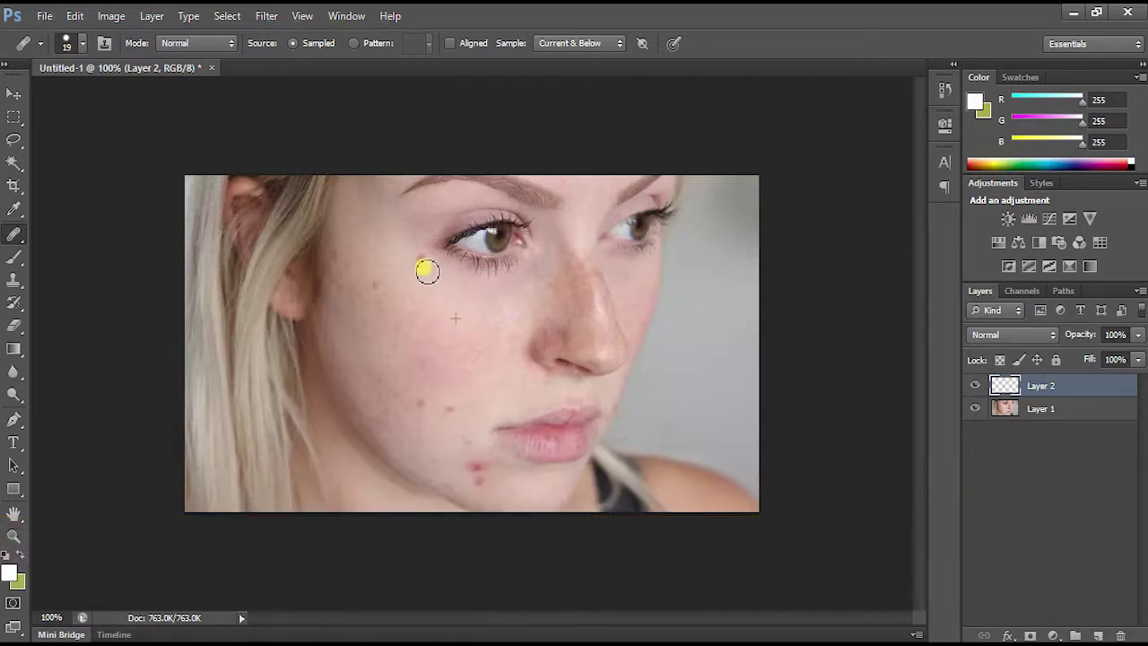
pyautogui.moveTo(427, 271); pyautogui.dragTo(422, 254)
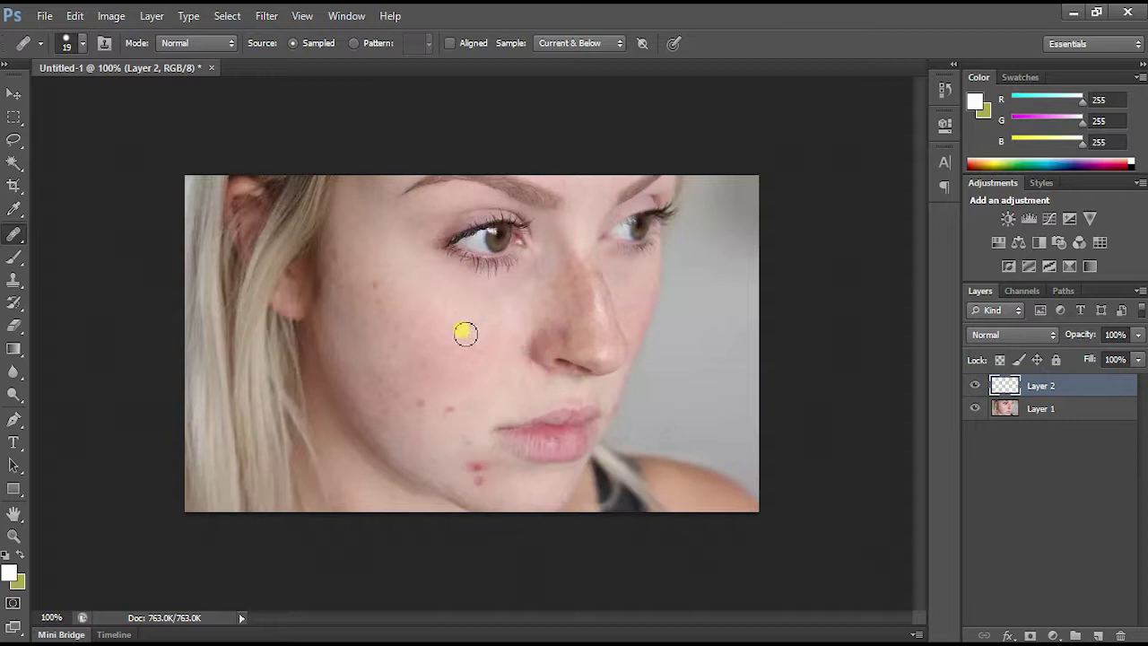
pyautogui.moveTo(382, 307)
pyautogui.mouseDown()
pyautogui.moveTo(377, 277)
pyautogui.moveTo(397, 259)
pyautogui.moveTo(328, 228)
pyautogui.moveTo(338, 266)
pyautogui.moveTo(367, 279)
pyautogui.moveTo(409, 348)
pyautogui.mouseUp()
pyautogui.moveTo(383, 336); pyautogui.dragTo(409, 356)
pyautogui.moveTo(371, 379); pyautogui.dragTo(397, 392)
# Heal the spots on the lower cheek and the red blemishes on the chin
pyautogui.moveTo(411, 406)
pyautogui.mouseDown()
pyautogui.moveTo(467, 416)
pyautogui.moveTo(476, 451)
pyautogui.moveTo(466, 440)
pyautogui.moveTo(496, 474)
pyautogui.mouseUp()
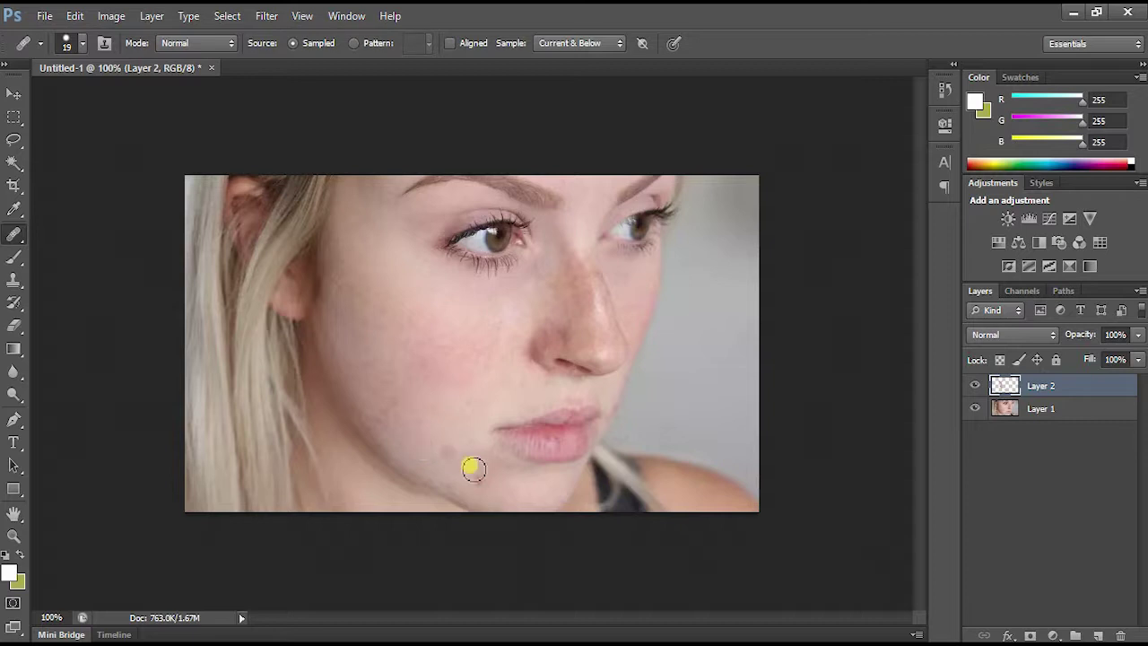
pyautogui.moveTo(455, 458)
pyautogui.mouseDown()
pyautogui.moveTo(487, 468)
pyautogui.moveTo(470, 473)
pyautogui.moveTo(486, 489)
pyautogui.moveTo(515, 492)
pyautogui.moveTo(475, 453)
pyautogui.mouseUp()
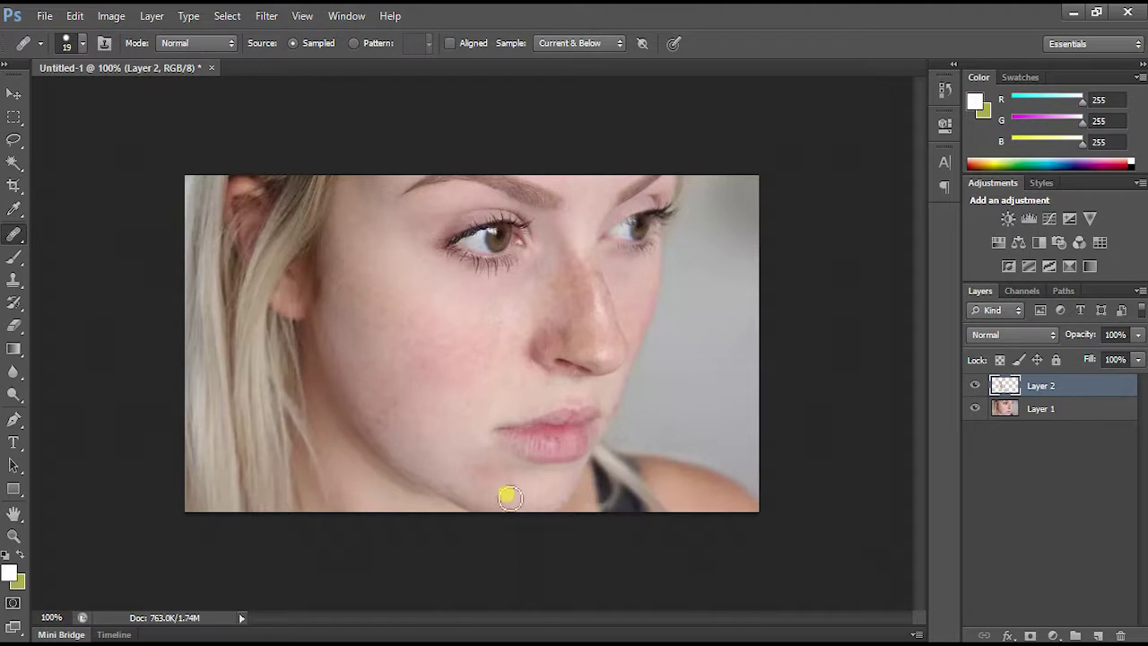
pyautogui.moveTo(471, 464)
pyautogui.mouseDown()
pyautogui.moveTo(507, 474)
pyautogui.moveTo(456, 455)
pyautogui.moveTo(500, 459)
pyautogui.moveTo(482, 483)
pyautogui.moveTo(472, 478)
pyautogui.moveTo(623, 519)
pyautogui.moveTo(619, 448)
pyautogui.mouseUp()
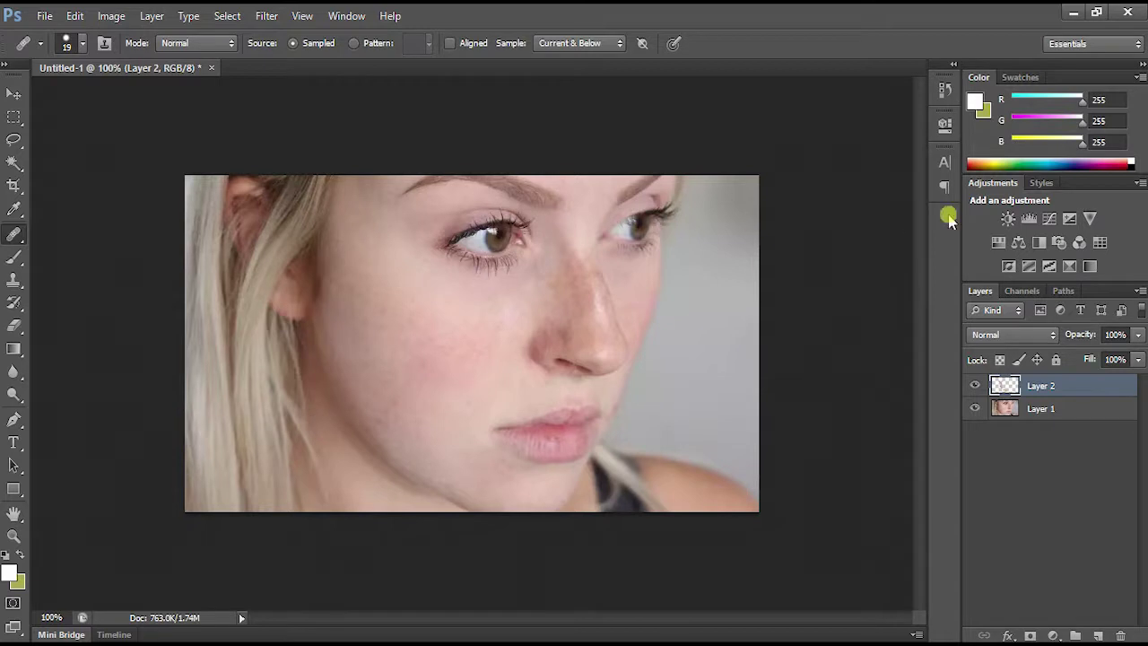
# Heal the remaining small marks across the cheek and along the jawline
pyautogui.moveTo(360, 323); pyautogui.dragTo(418, 319)
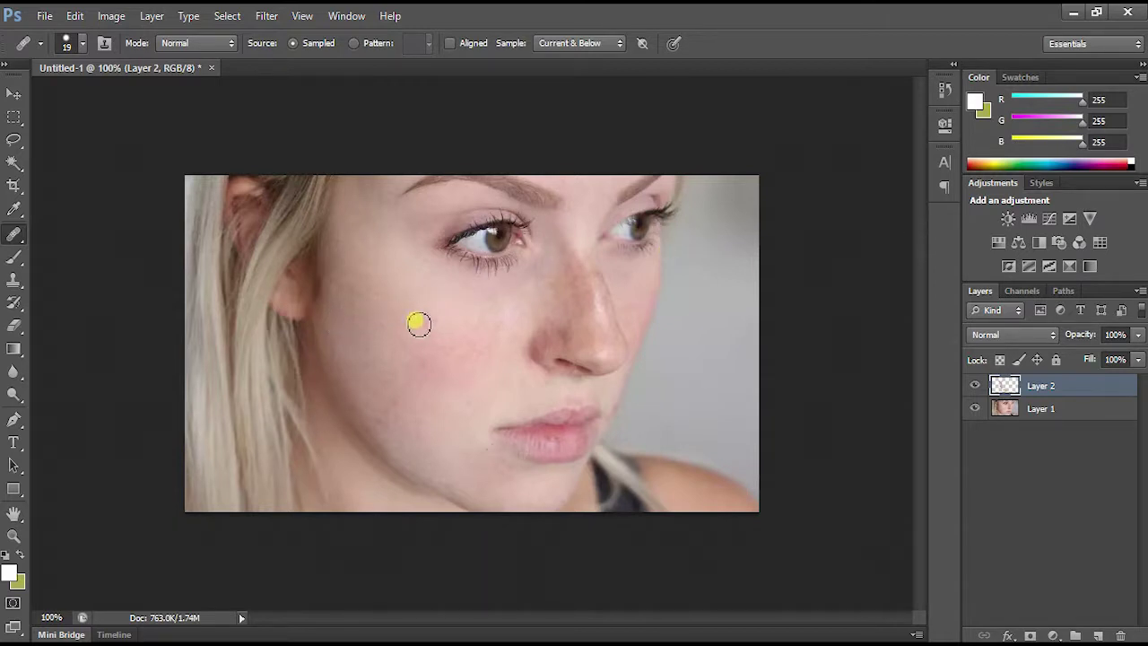
pyautogui.click(359, 418)
pyautogui.moveTo(359, 418); pyautogui.dragTo(378, 443)
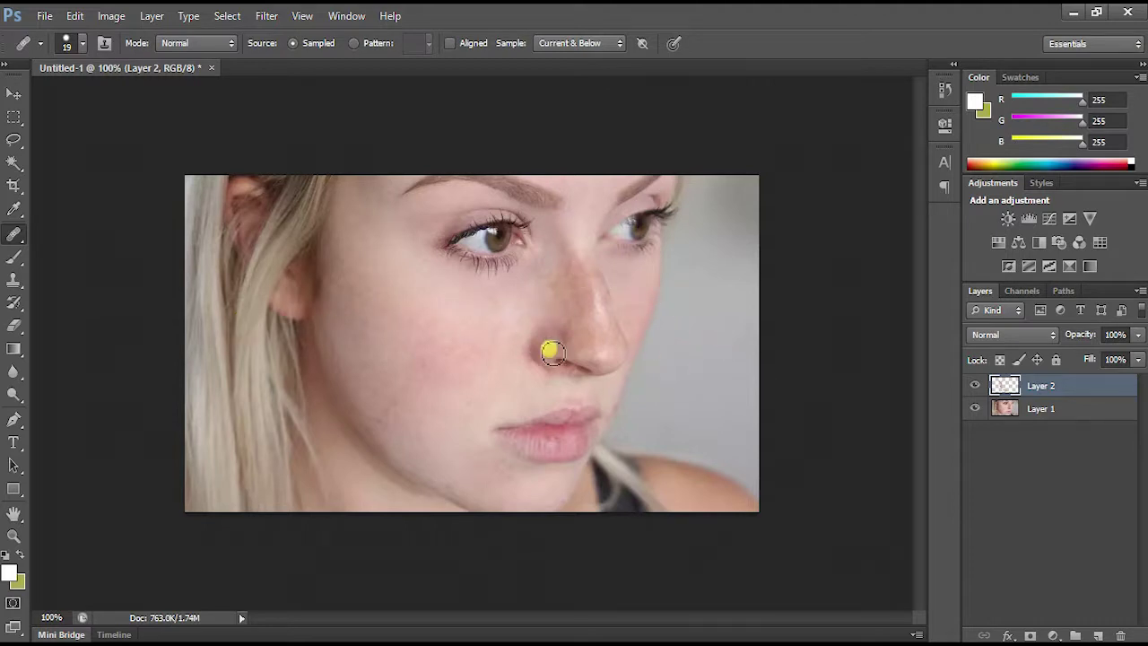
# Try to even out the darker freckled skin on the nose with healing strokes sampled from the cheek
pyautogui.moveTo(552, 351)
pyautogui.mouseDown()
pyautogui.moveTo(610, 368)
pyautogui.moveTo(575, 347)
pyautogui.moveTo(600, 260)
pyautogui.mouseUp()
pyautogui.keyDown('alt'); pyautogui.click(423, 323); pyautogui.keyUp('alt')
pyautogui.moveTo(538, 330)
pyautogui.mouseDown()
pyautogui.moveTo(565, 340)
pyautogui.moveTo(556, 346)
pyautogui.moveTo(556, 335)
pyautogui.moveTo(545, 338)
pyautogui.moveTo(571, 331)
pyautogui.moveTo(555, 354)
pyautogui.moveTo(592, 334)
pyautogui.moveTo(615, 355)
pyautogui.moveTo(581, 311)
pyautogui.moveTo(587, 296)
pyautogui.moveTo(561, 288)
pyautogui.moveTo(577, 263)
pyautogui.moveTo(577, 309)
pyautogui.mouseUp()
pyautogui.moveTo(545, 341)
pyautogui.mouseDown()
pyautogui.moveTo(598, 350)
pyautogui.moveTo(610, 325)
pyautogui.moveTo(598, 311)
pyautogui.moveTo(558, 309)
pyautogui.moveTo(551, 330)
pyautogui.moveTo(566, 315)
pyautogui.moveTo(576, 338)
pyautogui.moveTo(590, 321)
pyautogui.moveTo(599, 331)
pyautogui.moveTo(572, 319)
pyautogui.moveTo(648, 395)
pyautogui.moveTo(579, 297)
pyautogui.moveTo(557, 338)
pyautogui.moveTo(572, 311)
pyautogui.moveTo(555, 282)
pyautogui.moveTo(596, 278)
pyautogui.moveTo(609, 300)
pyautogui.moveTo(558, 287)
pyautogui.moveTo(586, 307)
pyautogui.mouseUp()
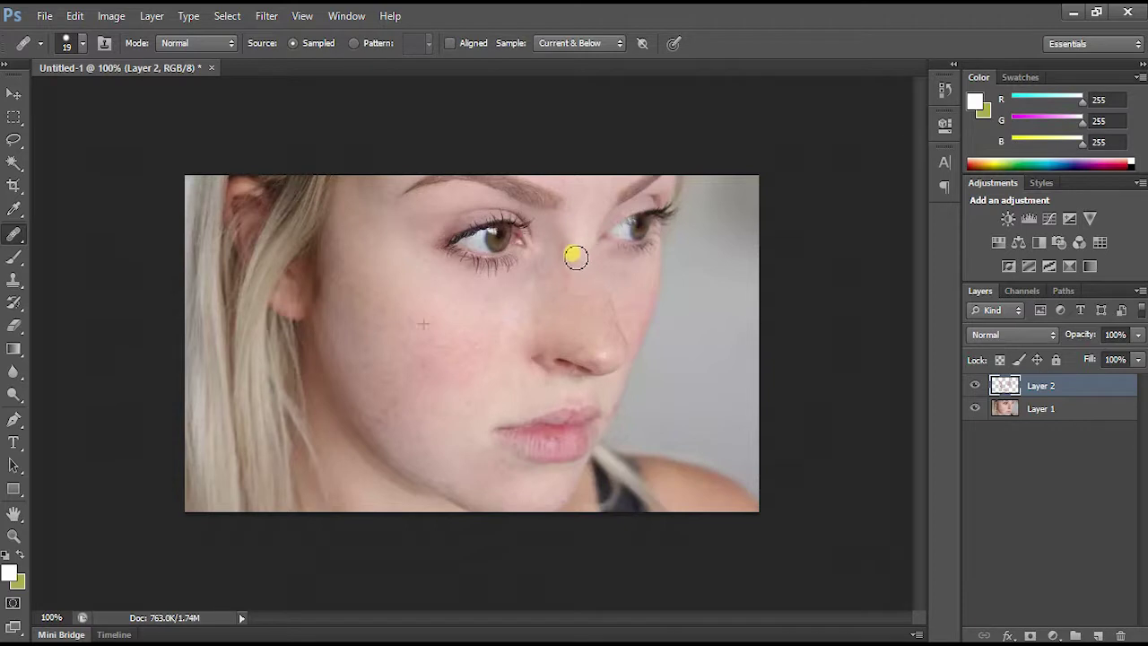
pyautogui.moveTo(576, 257)
pyautogui.mouseDown()
pyautogui.moveTo(556, 266)
pyautogui.moveTo(580, 266)
pyautogui.moveTo(604, 326)
pyautogui.moveTo(603, 358)
pyautogui.moveTo(574, 351)
pyautogui.moveTo(583, 355)
pyautogui.mouseUp()
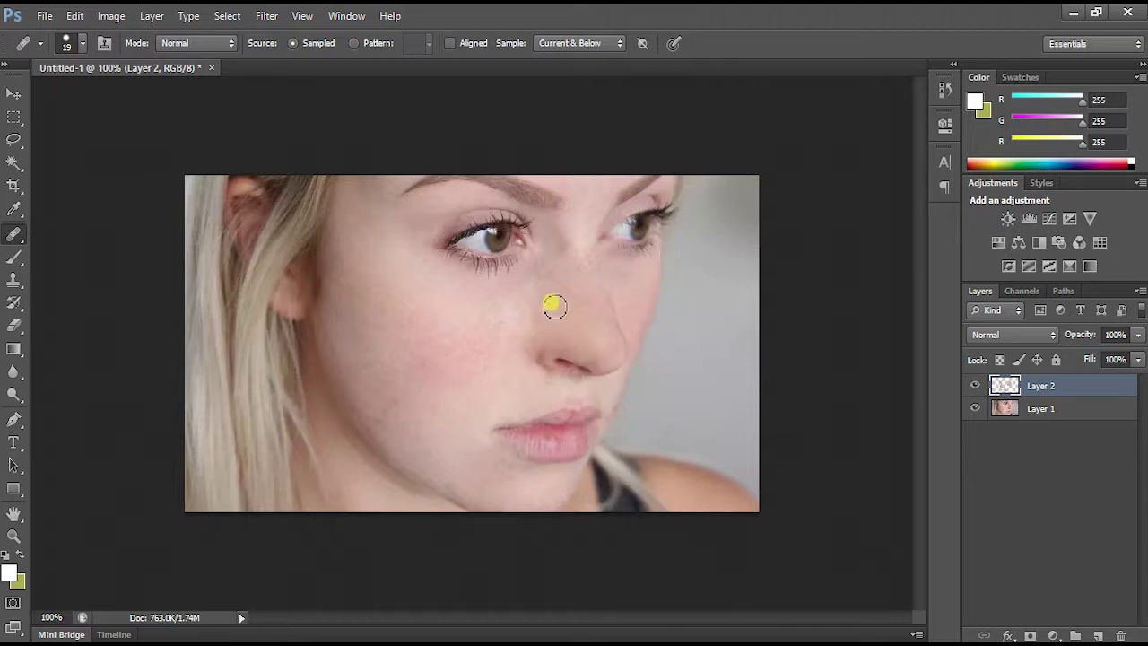
# Undo the last nose healing strokes and heal the freckles along the bridge of the nose again
pyautogui.hotkey('ctrl', 'alt', 'z')
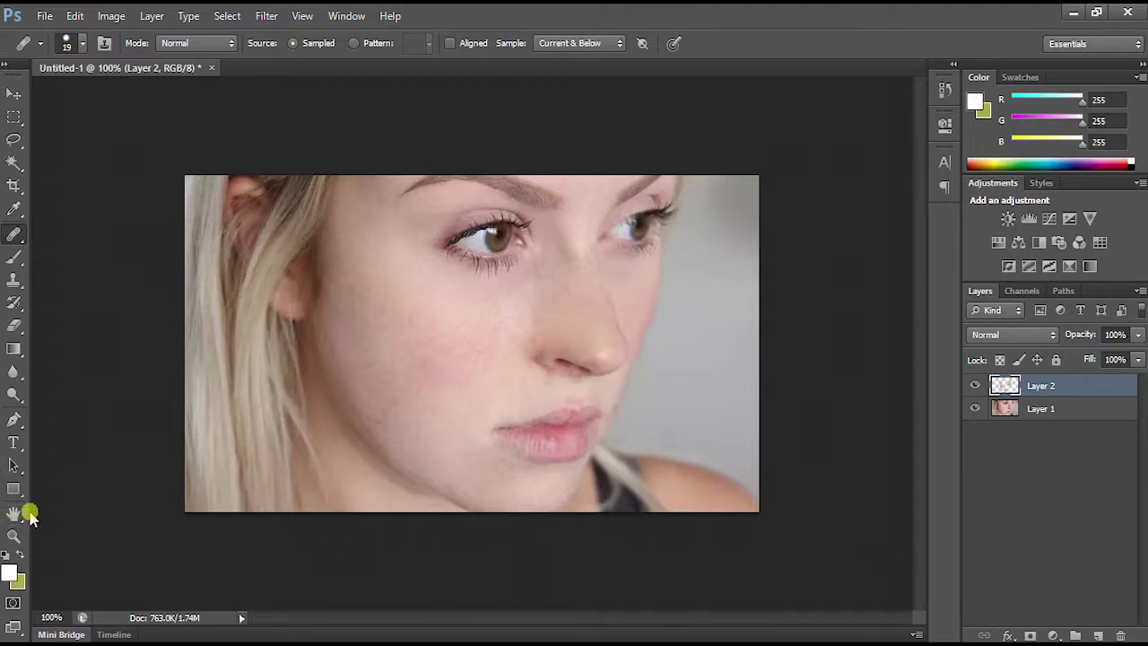
pyautogui.hotkey('ctrl', 'alt', 'z')
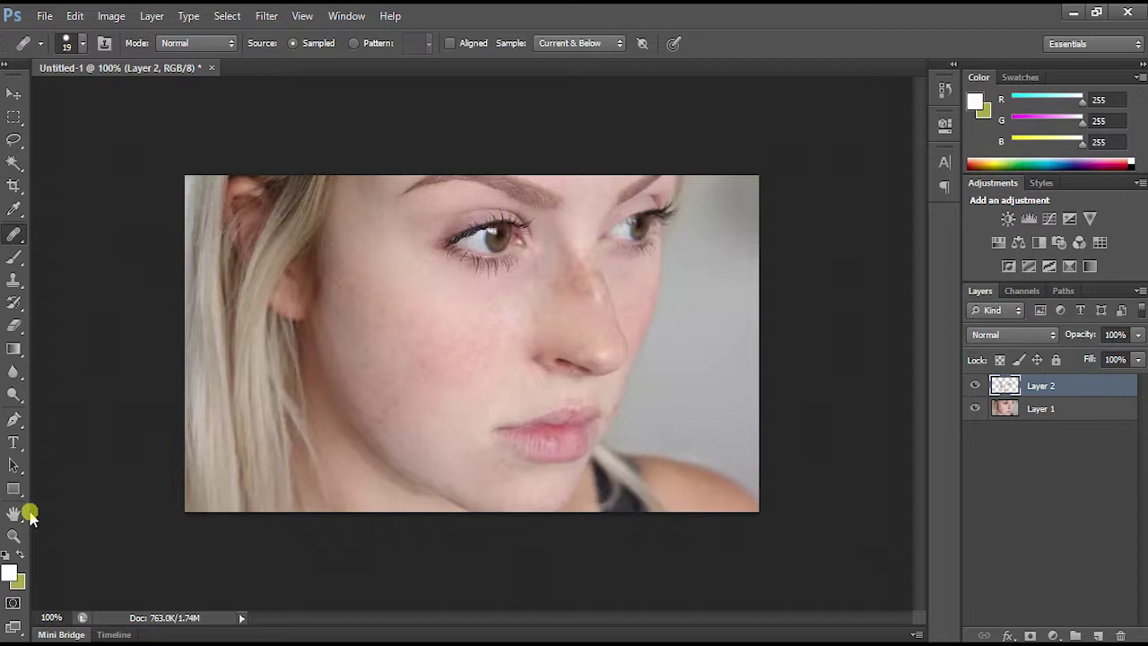
pyautogui.hotkey('ctrl', 'alt', 'z')
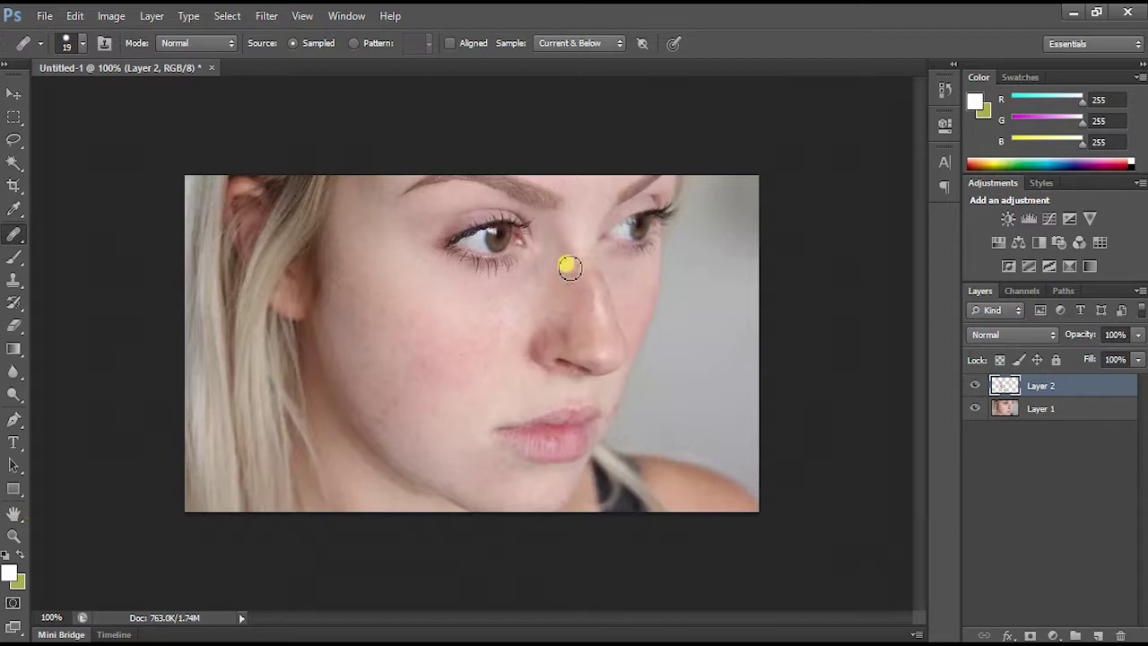
pyautogui.moveTo(571, 268)
pyautogui.mouseDown()
pyautogui.moveTo(576, 309)
pyautogui.moveTo(576, 281)
pyautogui.moveTo(589, 327)
pyautogui.moveTo(591, 283)
pyautogui.moveTo(602, 317)
pyautogui.mouseUp()
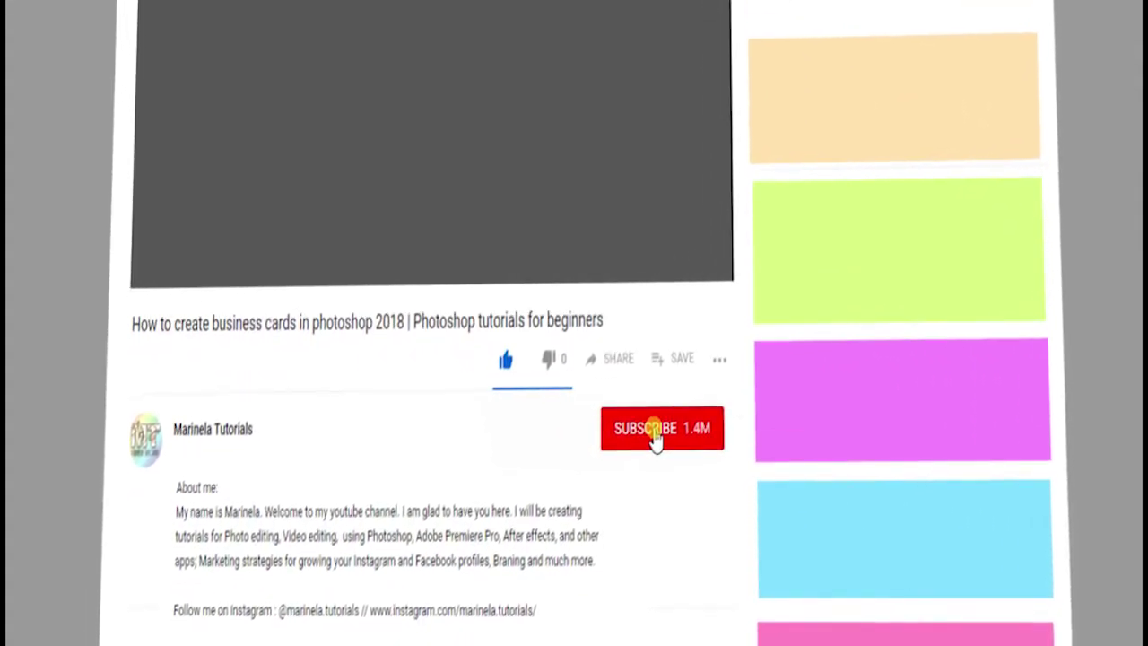
pyautogui.click(650, 438)
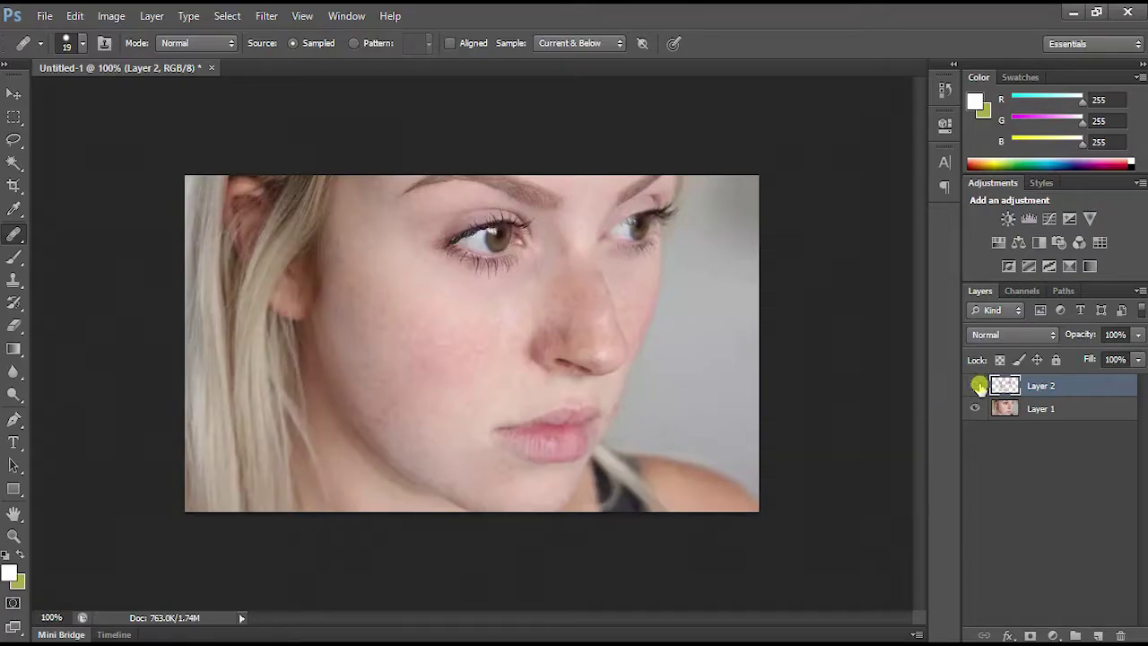
# Hide and show Layer 2 to compare the portrait before and after the skin retouching
pyautogui.click(979, 385)
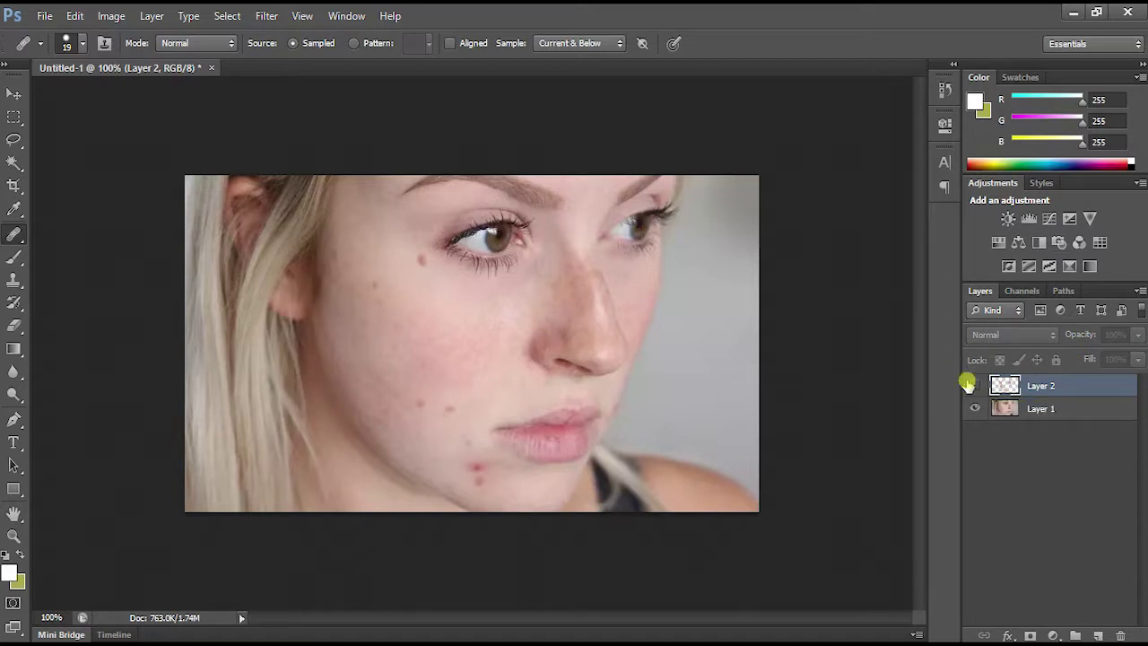
pyautogui.click(979, 386)
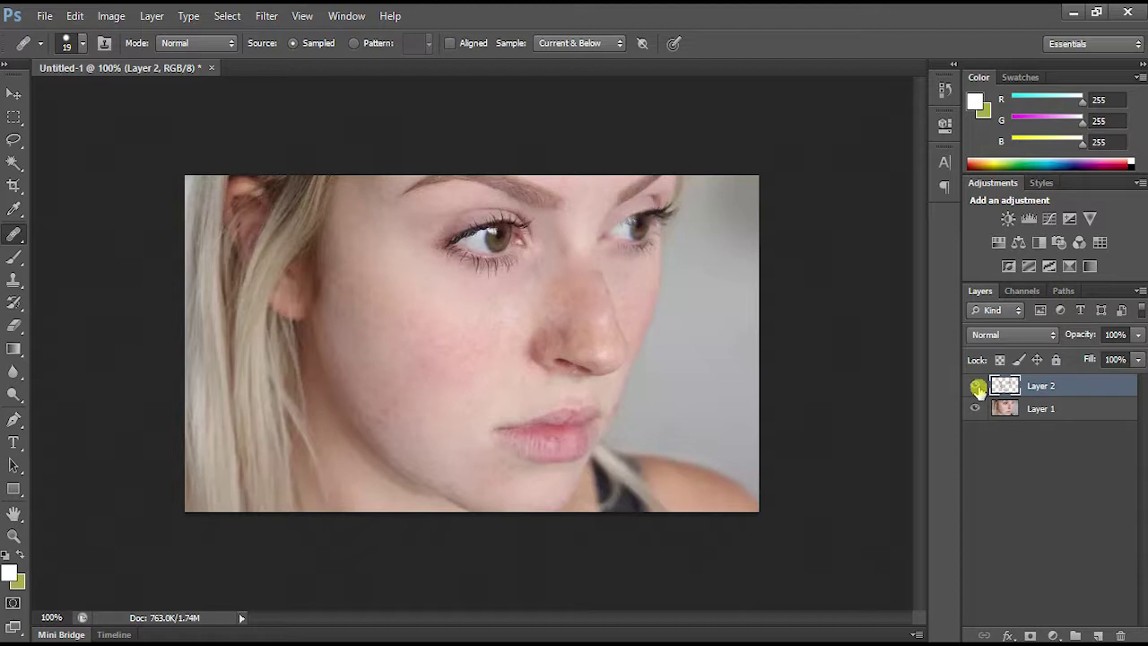
# Delete the retouching layer and add a new empty layer above the portrait
pyautogui.rightClick(1062, 388)
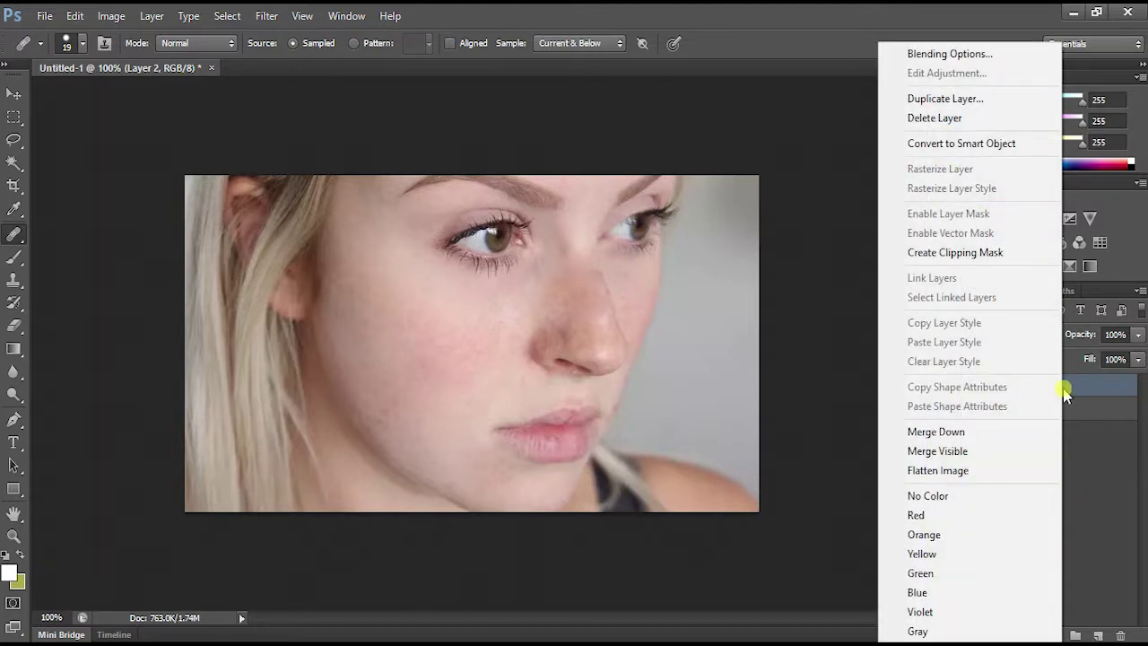
pyautogui.click(956, 116)
pyautogui.click(523, 261)
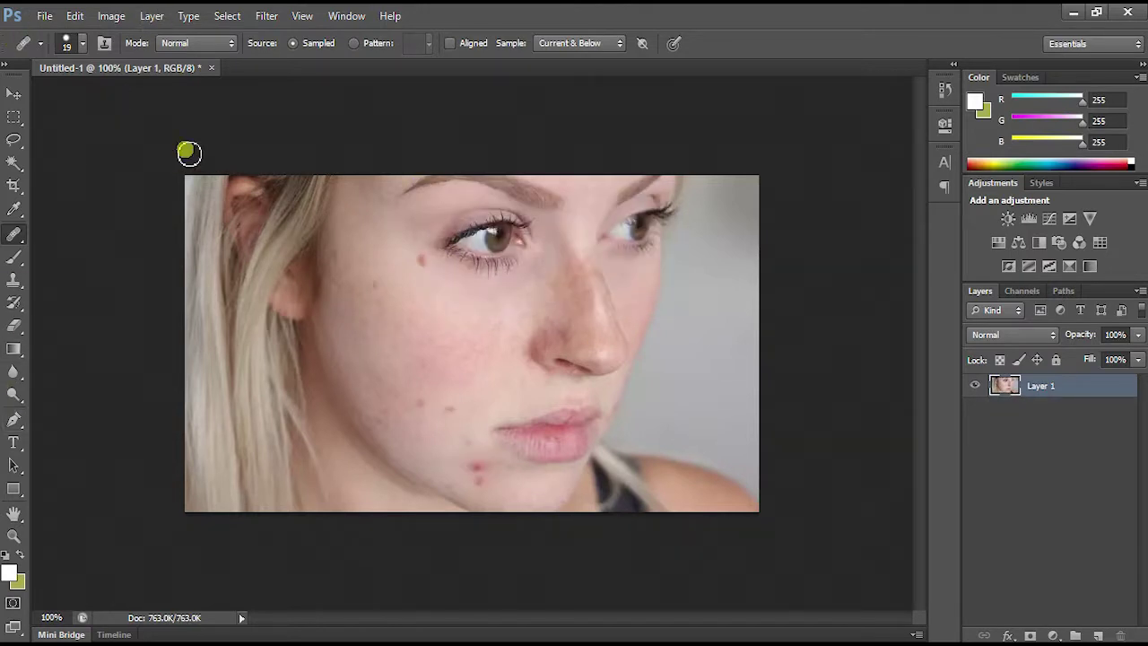
pyautogui.click(1096, 634)
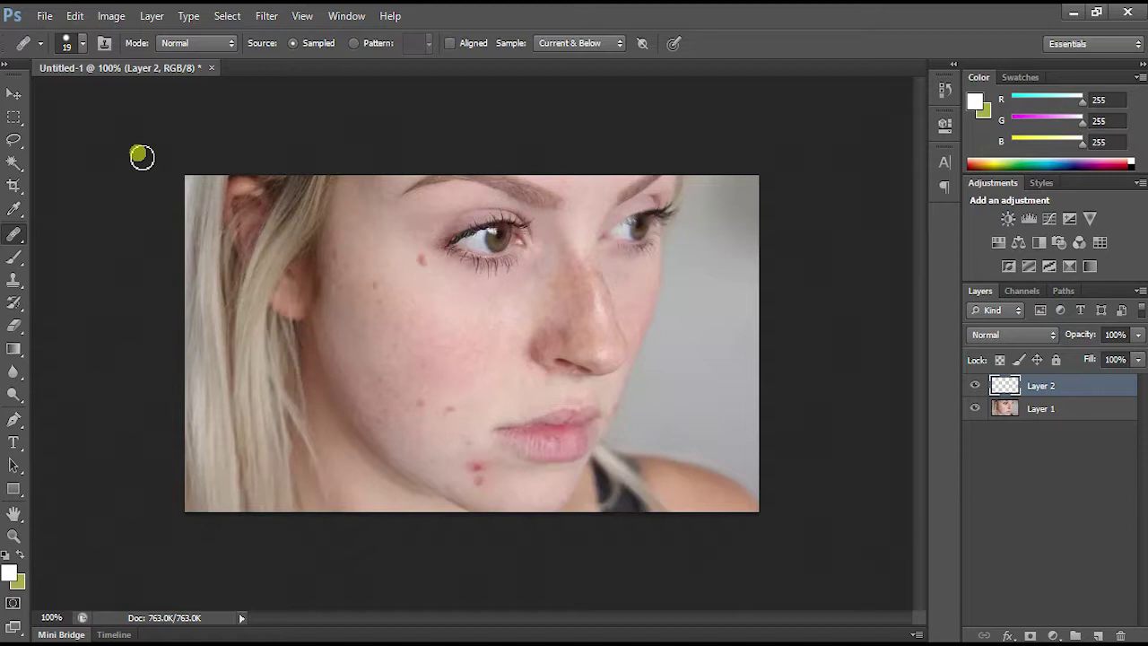
# Make Layer 2 the active layer and set the Healing Brush's sampling to Current & Below
pyautogui.click(411, 259)
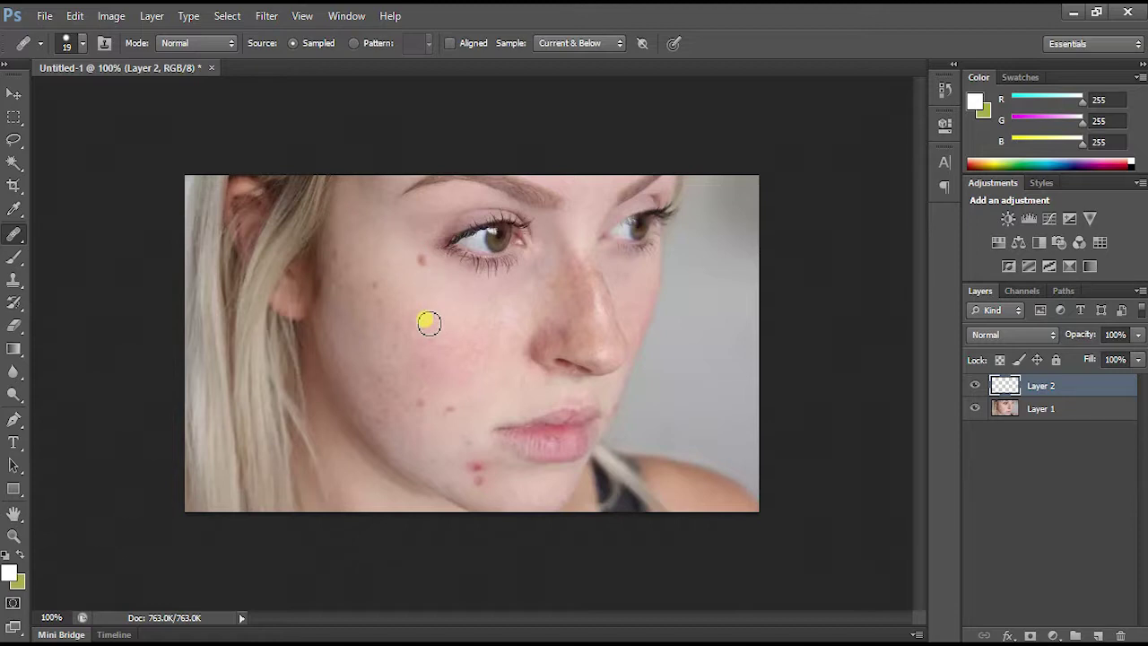
pyautogui.click(1076, 408)
pyautogui.click(1080, 385)
pyautogui.click(570, 43)
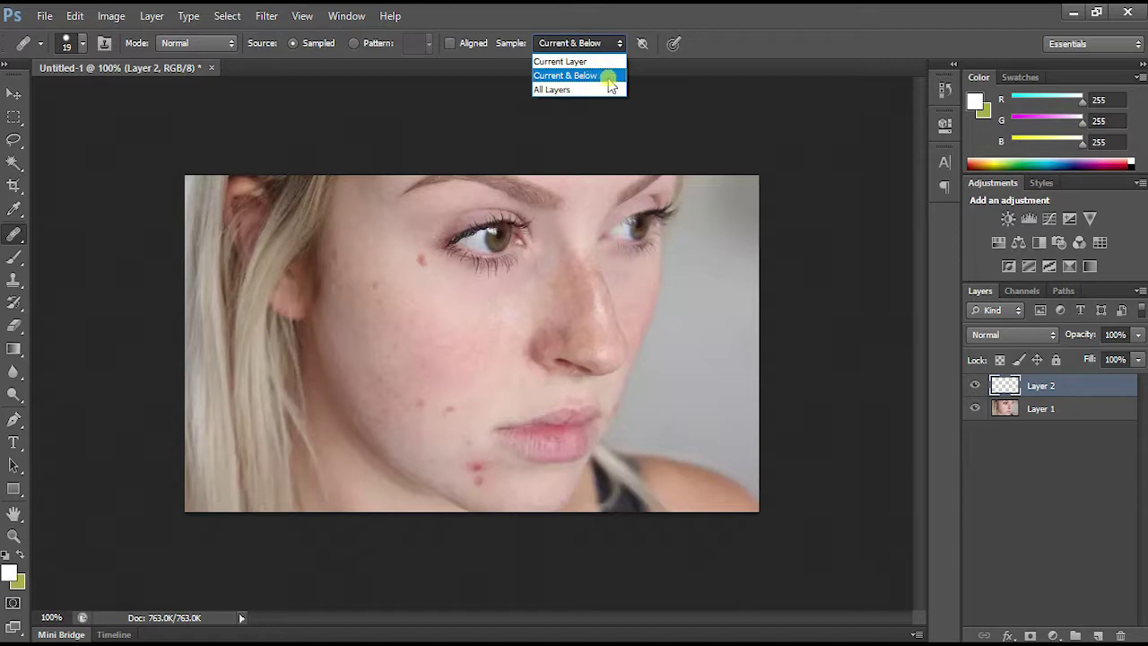
pyautogui.click(314, 137)
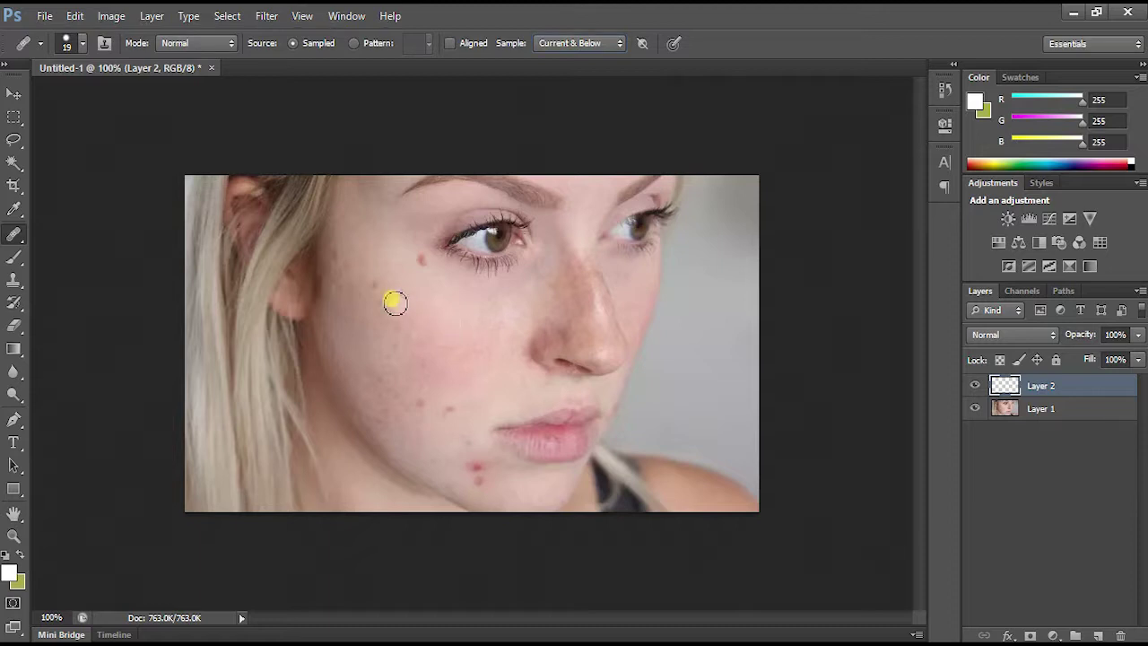
# Heal the dark mole beside the eye's outer corner and reduce the stroke's opacity with Fade Healing Brush
pyautogui.click(420, 260)
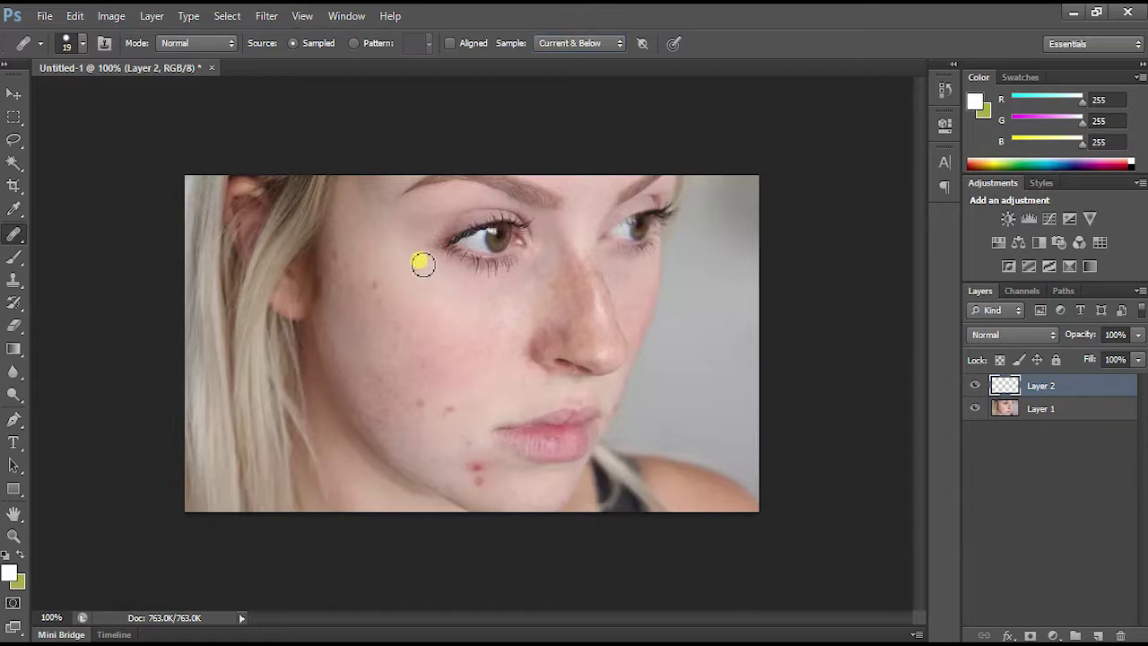
pyautogui.moveTo(423, 265); pyautogui.dragTo(435, 269)
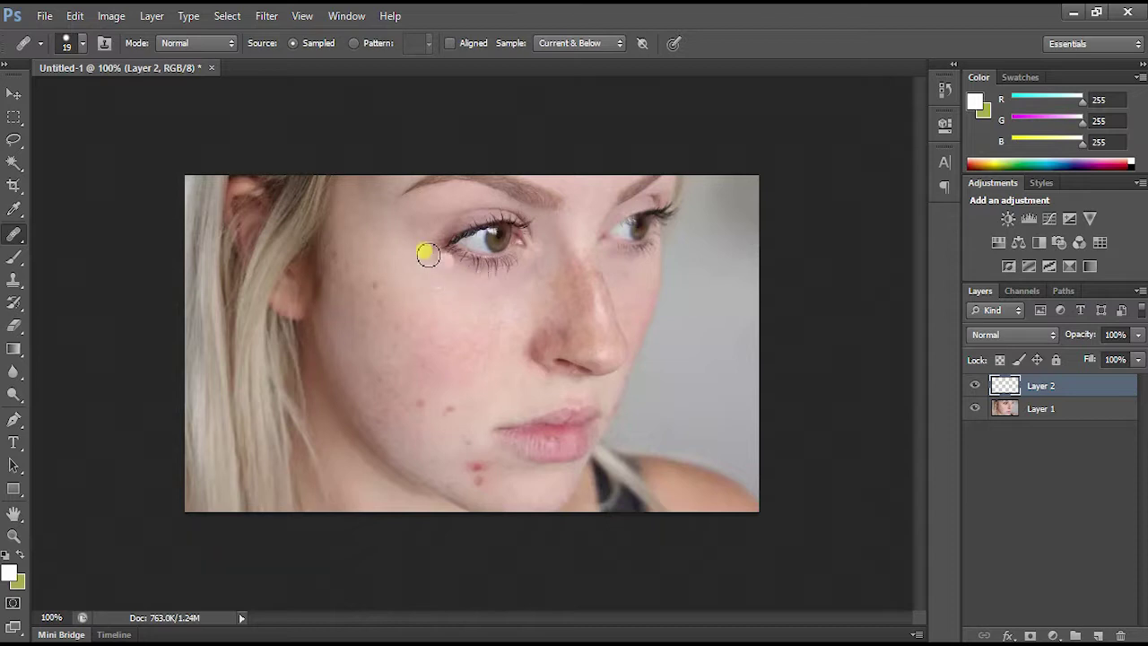
pyautogui.click(76, 16)
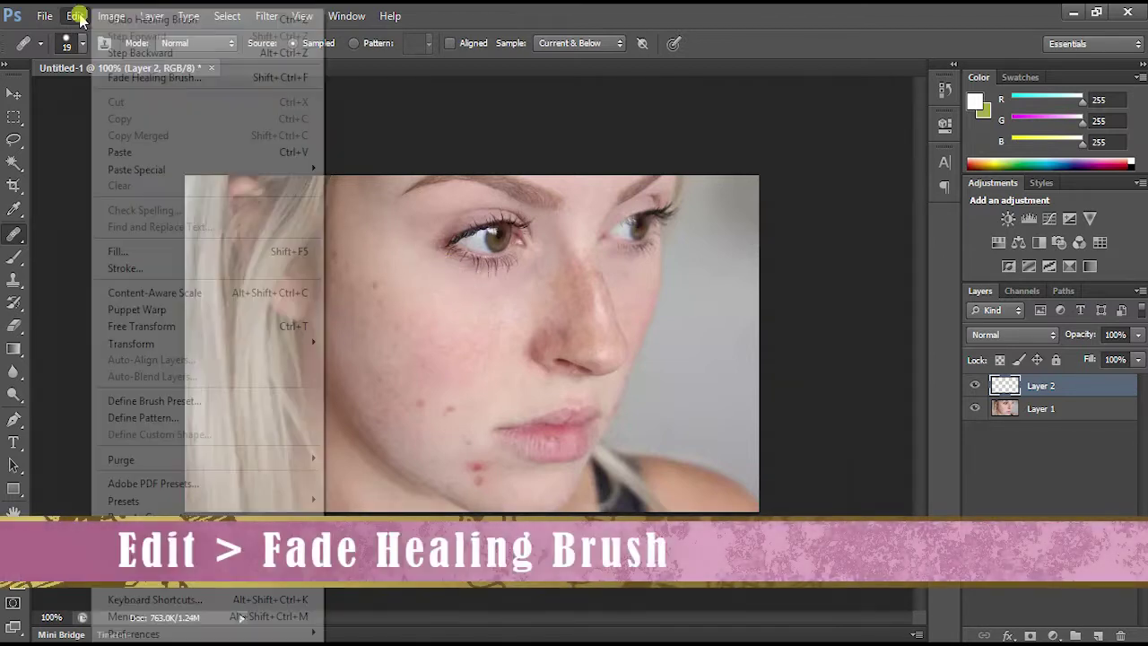
pyautogui.click(226, 83)
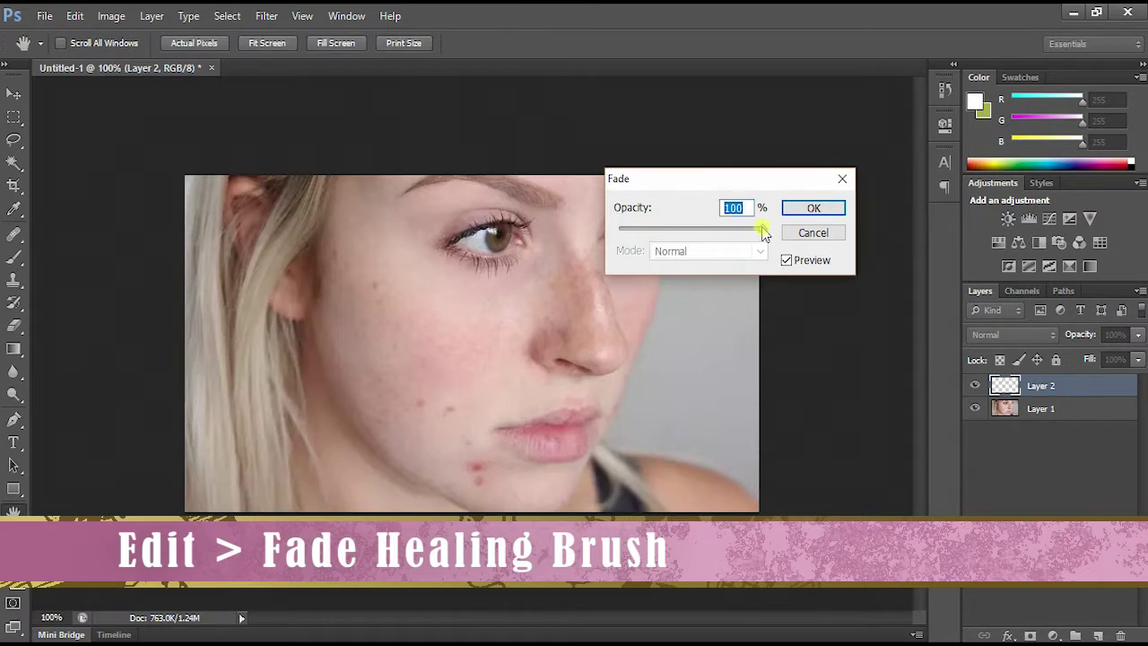
pyautogui.moveTo(764, 232); pyautogui.dragTo(693, 232)
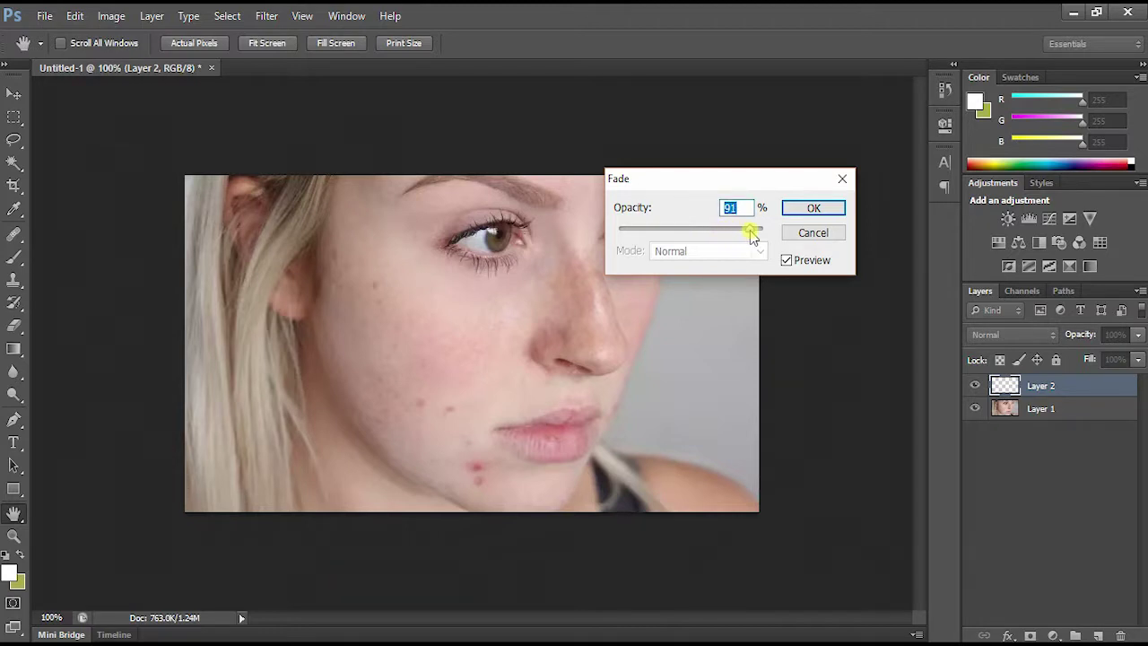
pyautogui.moveTo(755, 232); pyautogui.dragTo(584, 250)
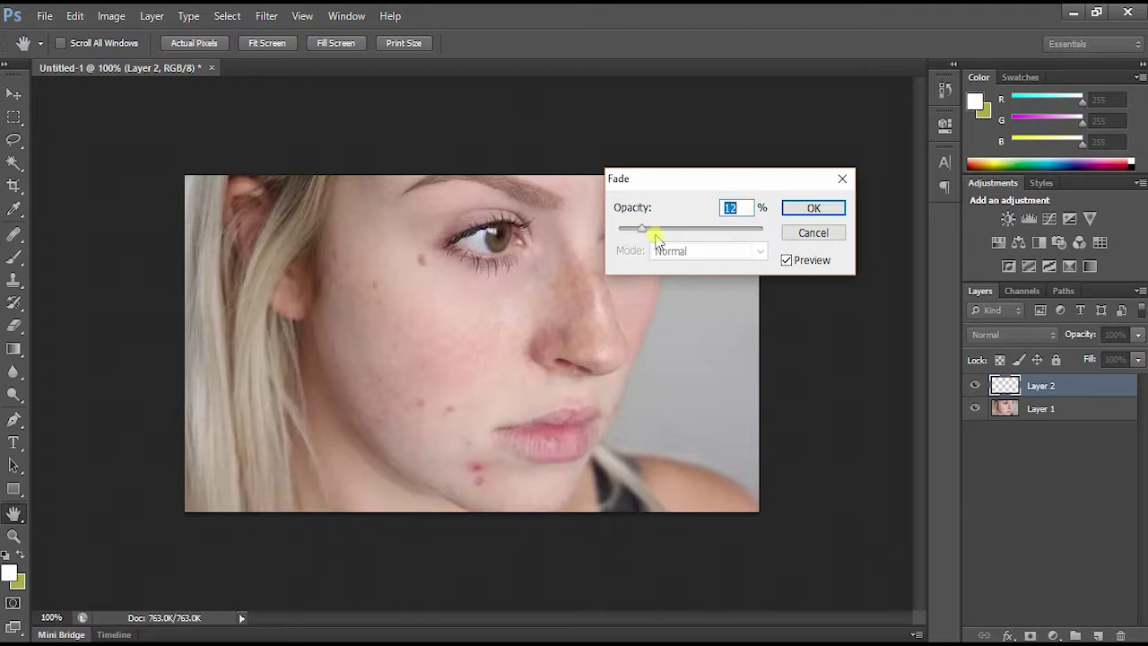
pyautogui.click(813, 208)
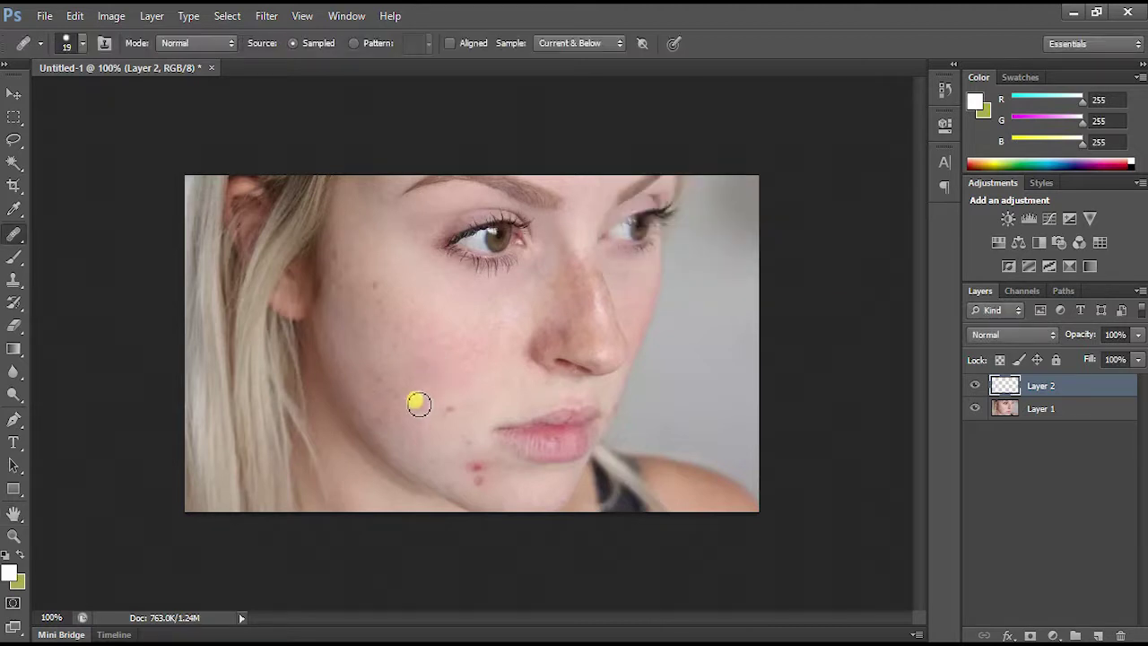
# Heal the small spot on the lower cheek and fade the healing stroke to 80% opacity
pyautogui.moveTo(416, 403); pyautogui.dragTo(442, 409)
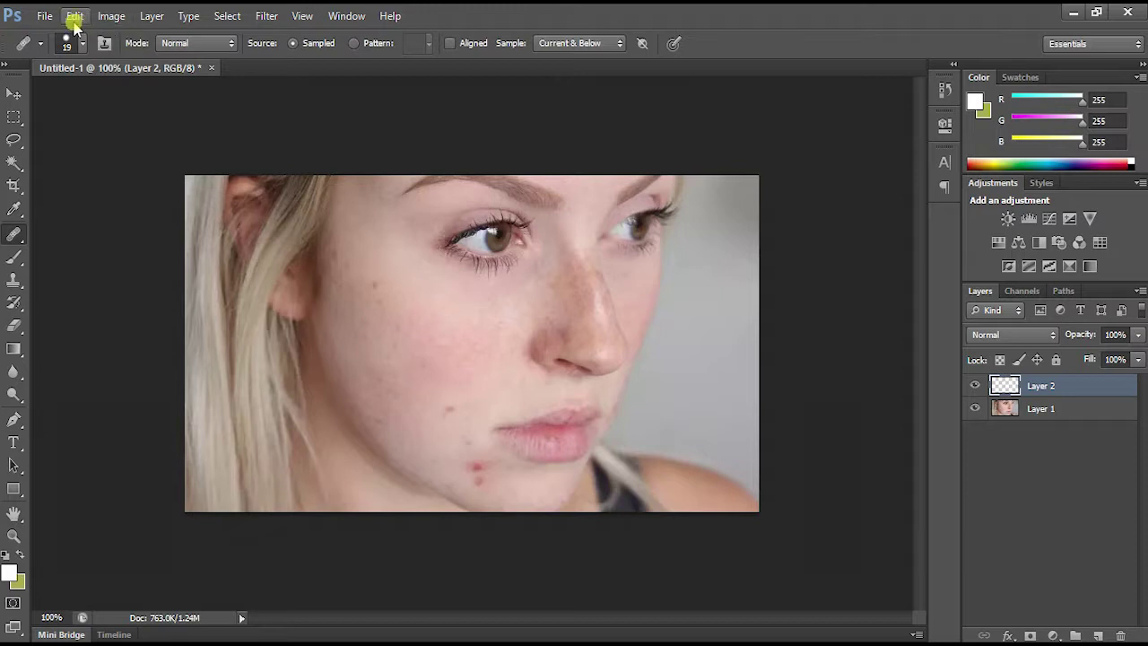
pyautogui.click(74, 16)
pyautogui.click(112, 77)
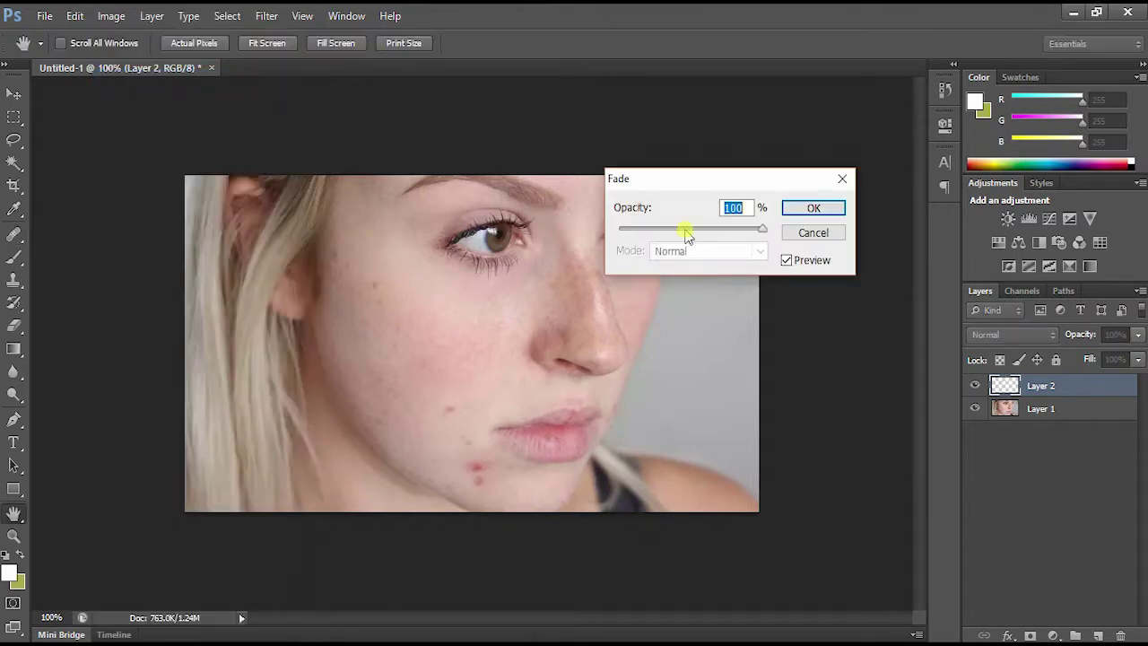
pyautogui.moveTo(758, 233); pyautogui.dragTo(695, 241)
pyautogui.click(814, 207)
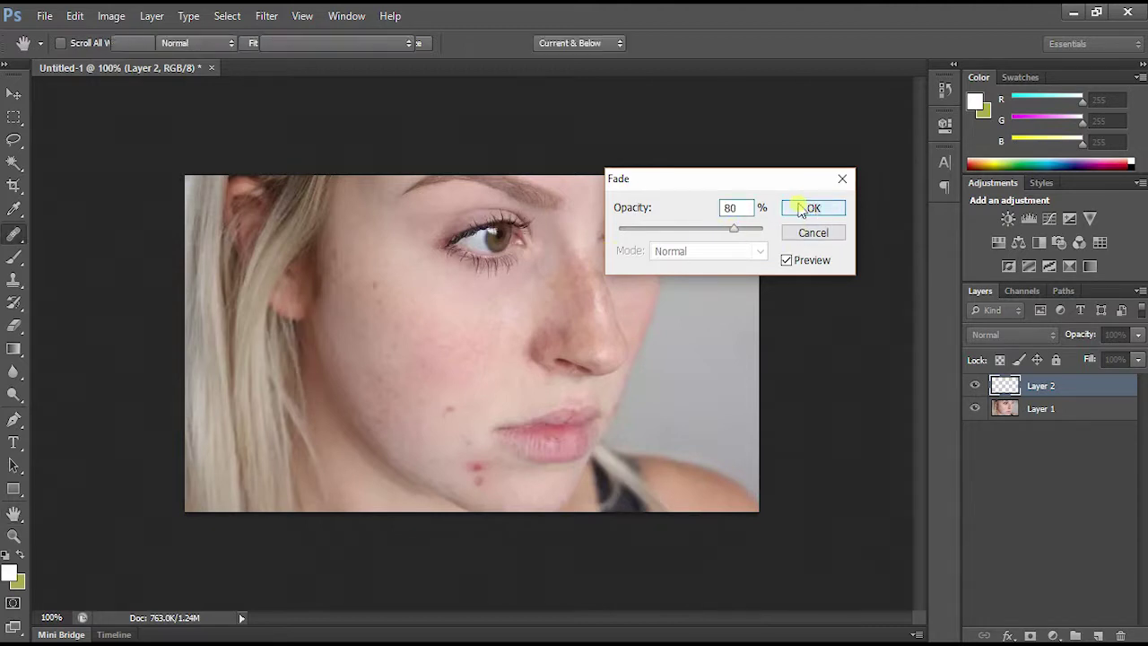
# Heal the remaining cheek spots and the red blemishes on the chin, sampling clean skin near the mouth
pyautogui.moveTo(358, 287); pyautogui.dragTo(386, 286)
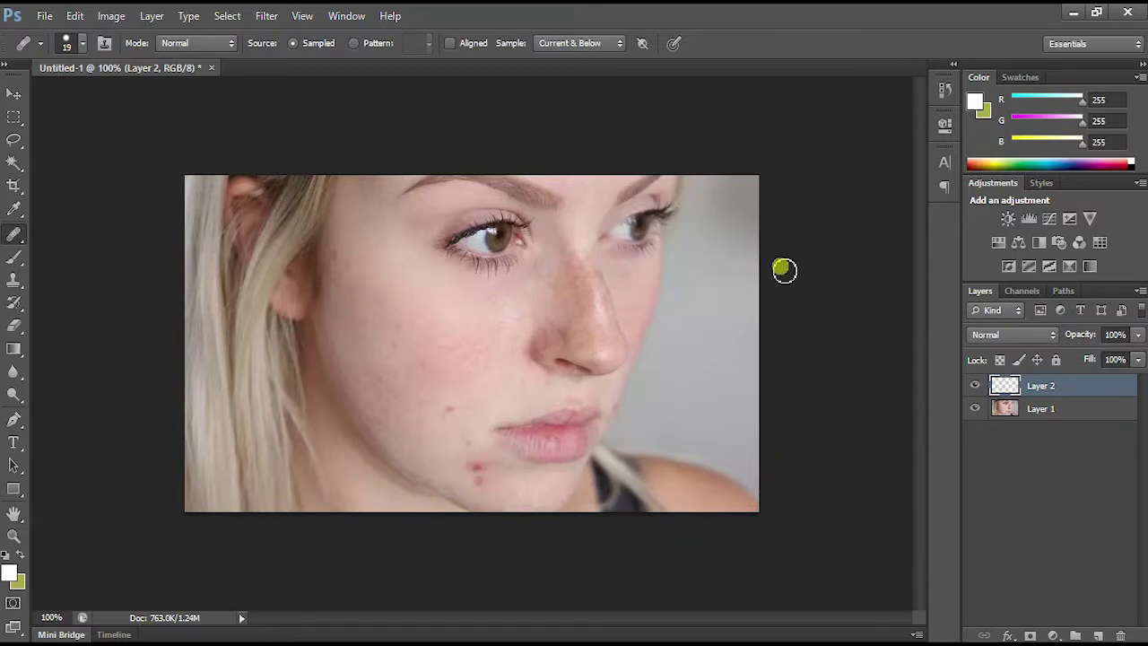
pyautogui.moveTo(427, 413); pyautogui.dragTo(469, 417)
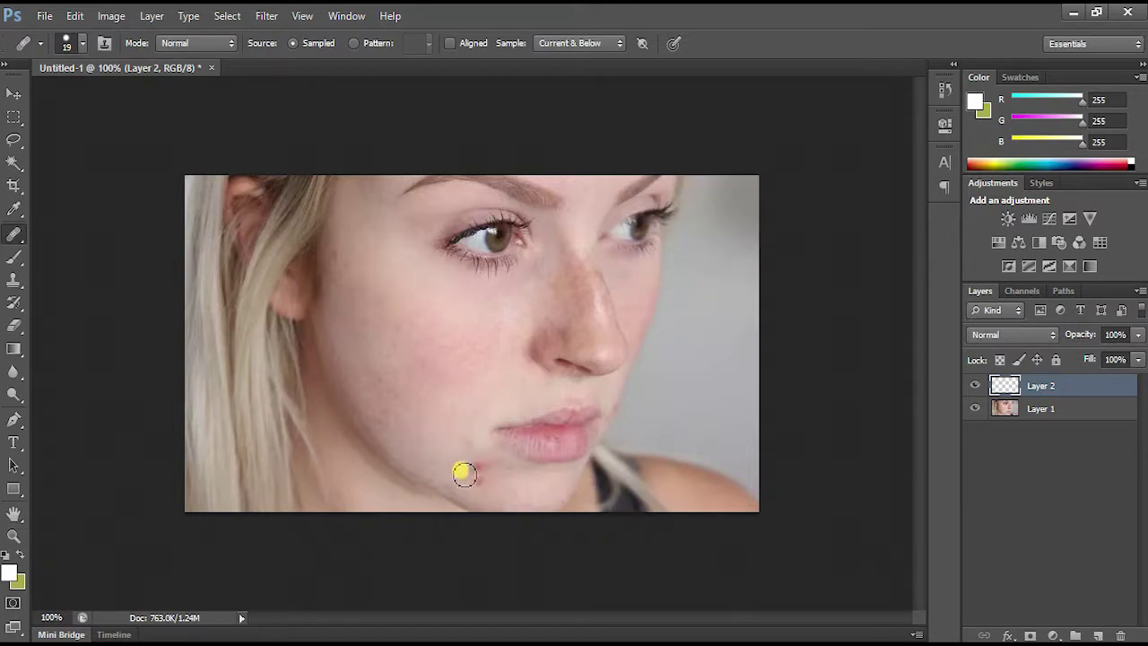
pyautogui.moveTo(461, 470)
pyautogui.mouseDown()
pyautogui.moveTo(488, 473)
pyautogui.moveTo(467, 475)
pyautogui.mouseUp()
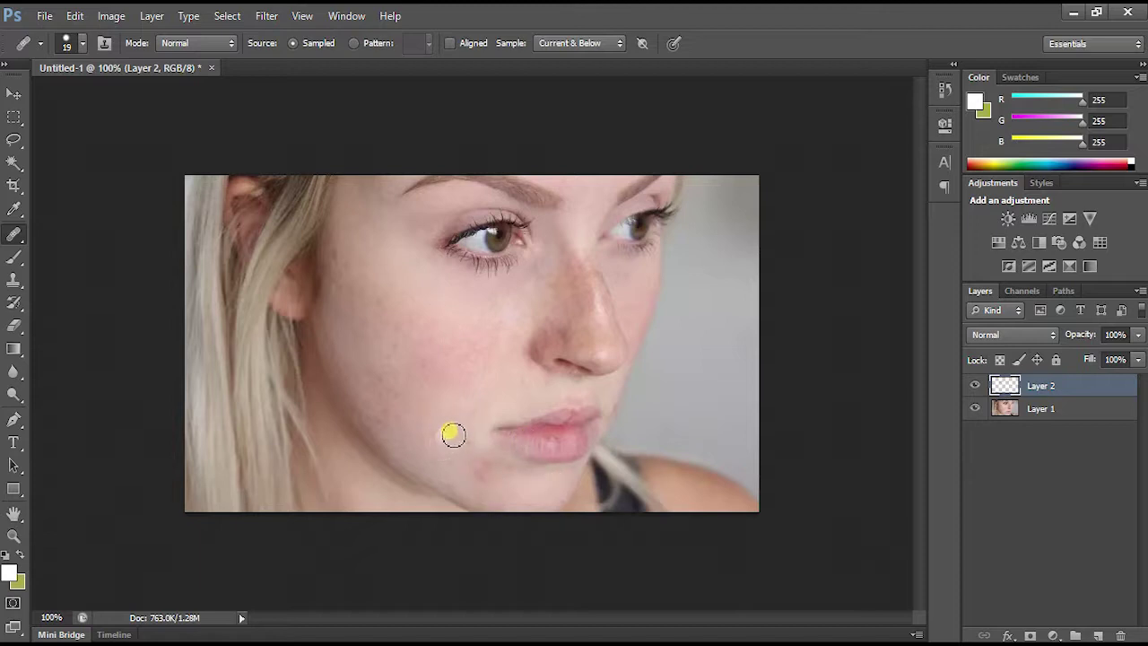
pyautogui.keyDown('alt'); pyautogui.click(471, 402); pyautogui.keyUp('alt')
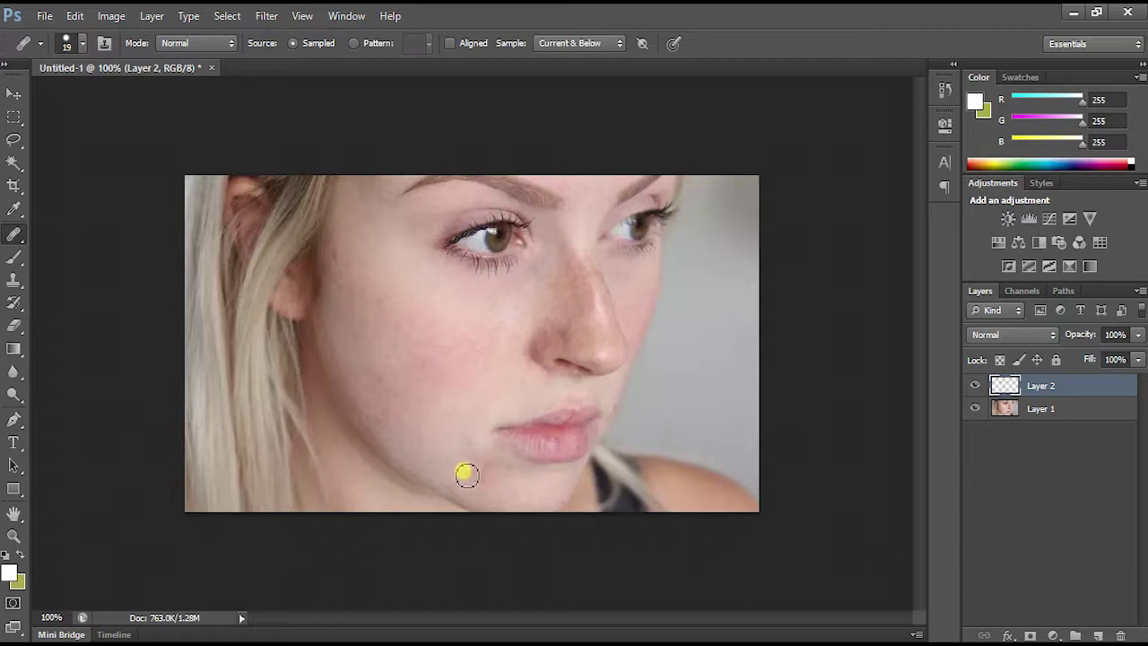
pyautogui.moveTo(466, 469)
pyautogui.mouseDown()
pyautogui.moveTo(499, 474)
pyautogui.moveTo(461, 458)
pyautogui.moveTo(483, 450)
pyautogui.moveTo(507, 481)
pyautogui.moveTo(482, 490)
pyautogui.moveTo(515, 497)
pyautogui.mouseUp()
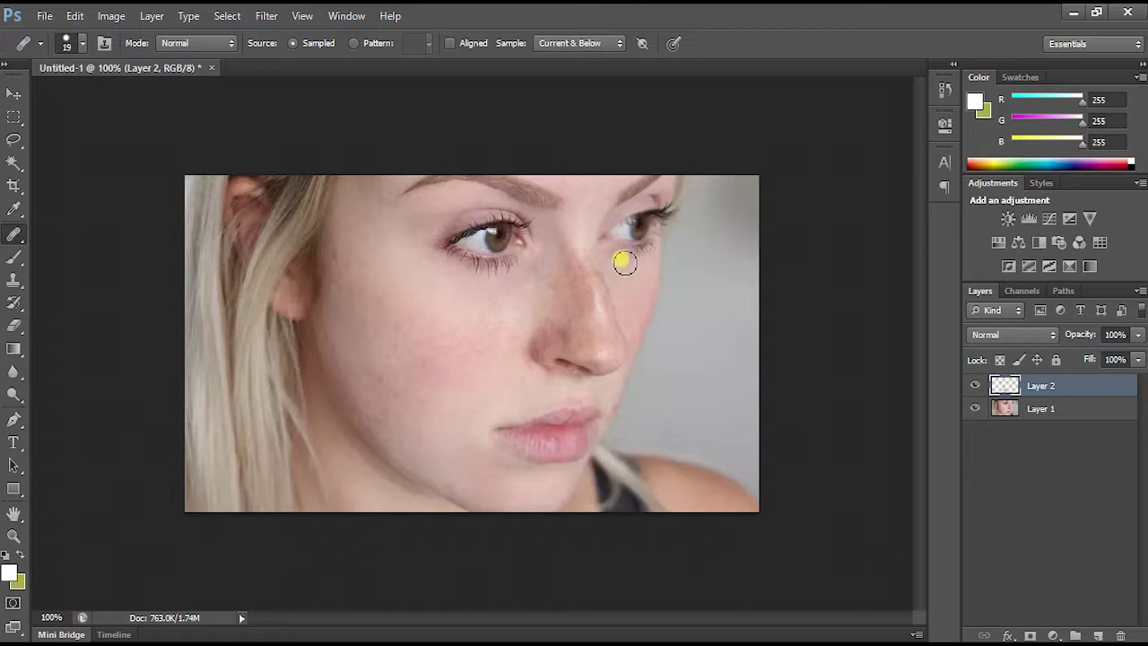
# Heal the freckles on the nose with skin sampled from the cheek and fade the stroke to 44% opacity
pyautogui.keyDown('alt'); pyautogui.click(431, 325); pyautogui.keyUp('alt')
pyautogui.moveTo(546, 297)
pyautogui.mouseDown()
pyautogui.moveTo(569, 279)
pyautogui.moveTo(571, 305)
pyautogui.moveTo(583, 264)
pyautogui.moveTo(595, 284)
pyautogui.moveTo(569, 278)
pyautogui.moveTo(592, 269)
pyautogui.moveTo(592, 257)
pyautogui.moveTo(599, 307)
pyautogui.moveTo(567, 315)
pyautogui.moveTo(546, 347)
pyautogui.moveTo(565, 334)
pyautogui.moveTo(617, 354)
pyautogui.moveTo(604, 297)
pyautogui.moveTo(601, 331)
pyautogui.moveTo(572, 329)
pyautogui.moveTo(586, 325)
pyautogui.moveTo(588, 286)
pyautogui.moveTo(616, 337)
pyautogui.moveTo(604, 360)
pyautogui.moveTo(574, 339)
pyautogui.mouseUp()
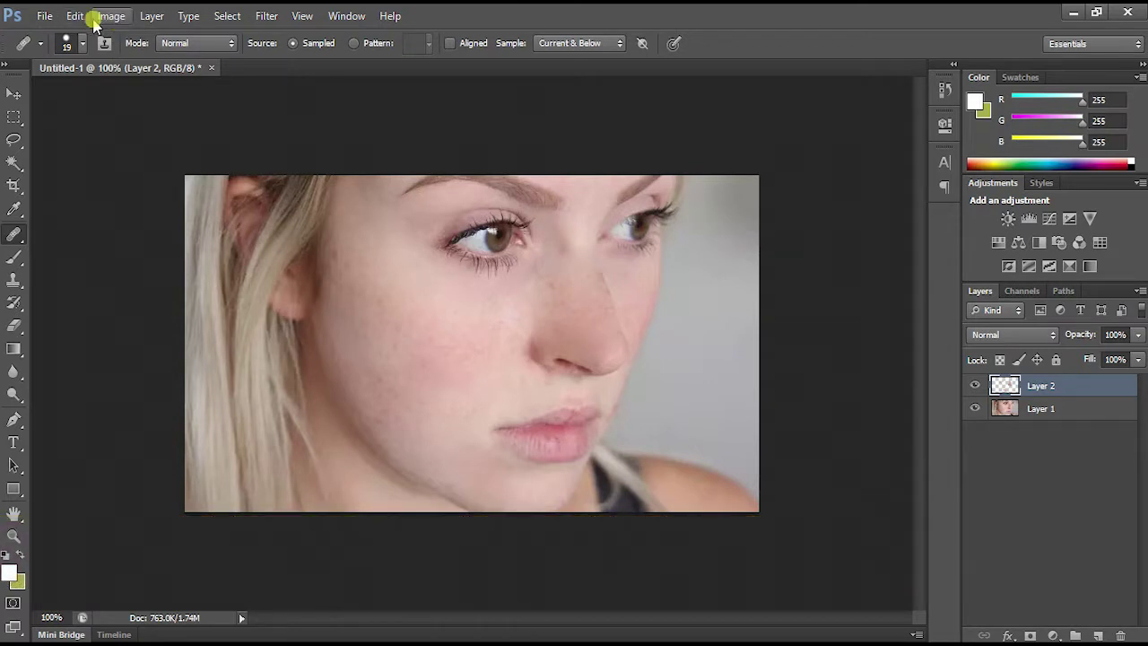
pyautogui.click(74, 15)
pyautogui.click(117, 79)
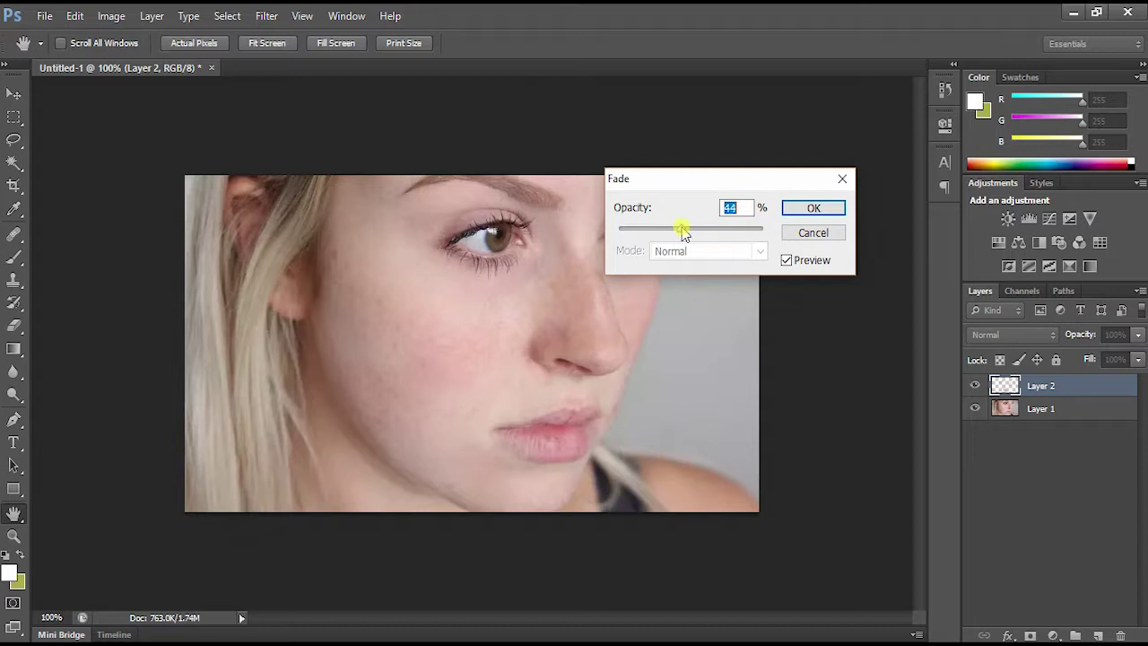
pyautogui.click(804, 212)
pyautogui.press('j')
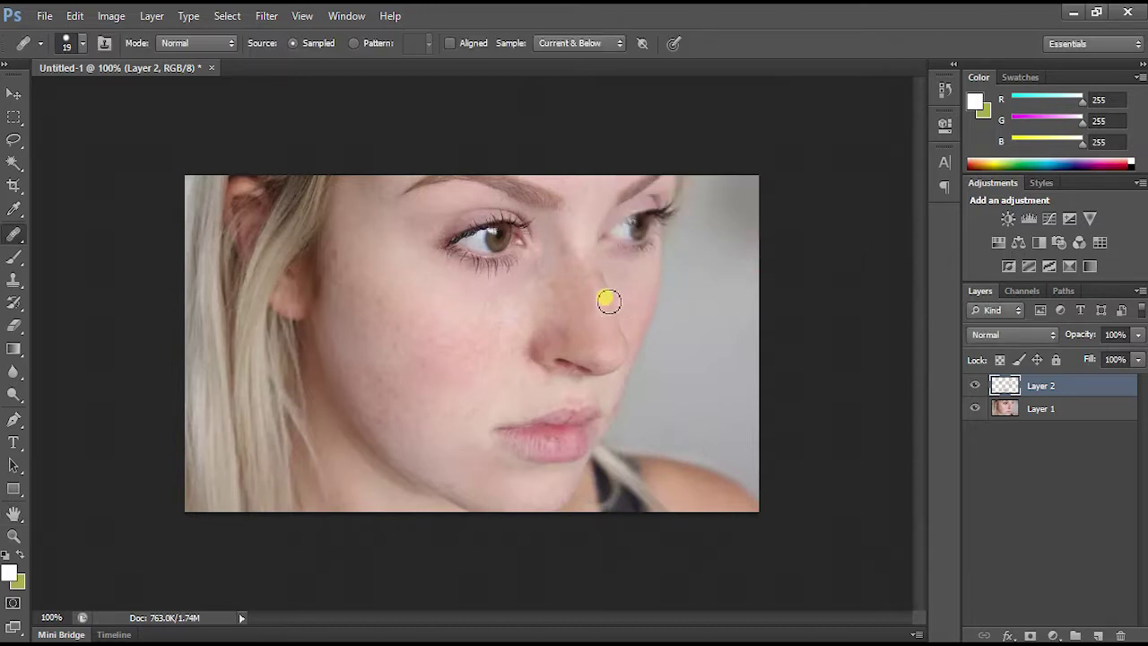
# Heal the side of the nose down toward the tip and fade the stroke to 54% opacity
pyautogui.moveTo(606, 305)
pyautogui.mouseDown()
pyautogui.moveTo(588, 260)
pyautogui.moveTo(597, 361)
pyautogui.mouseUp()
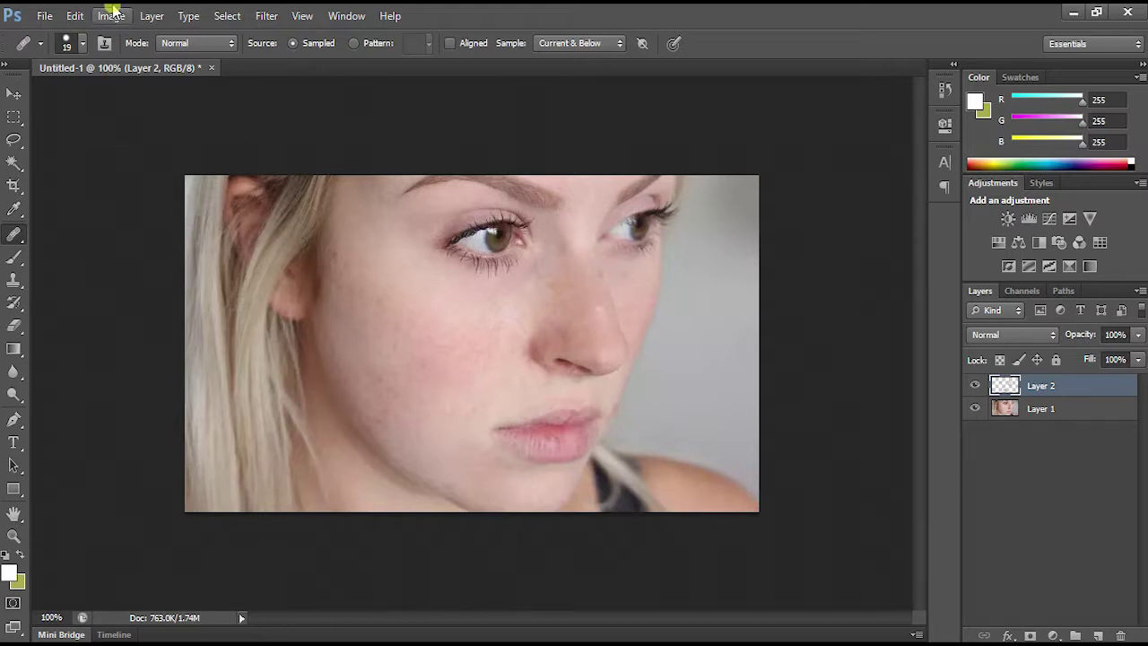
pyautogui.click(77, 17)
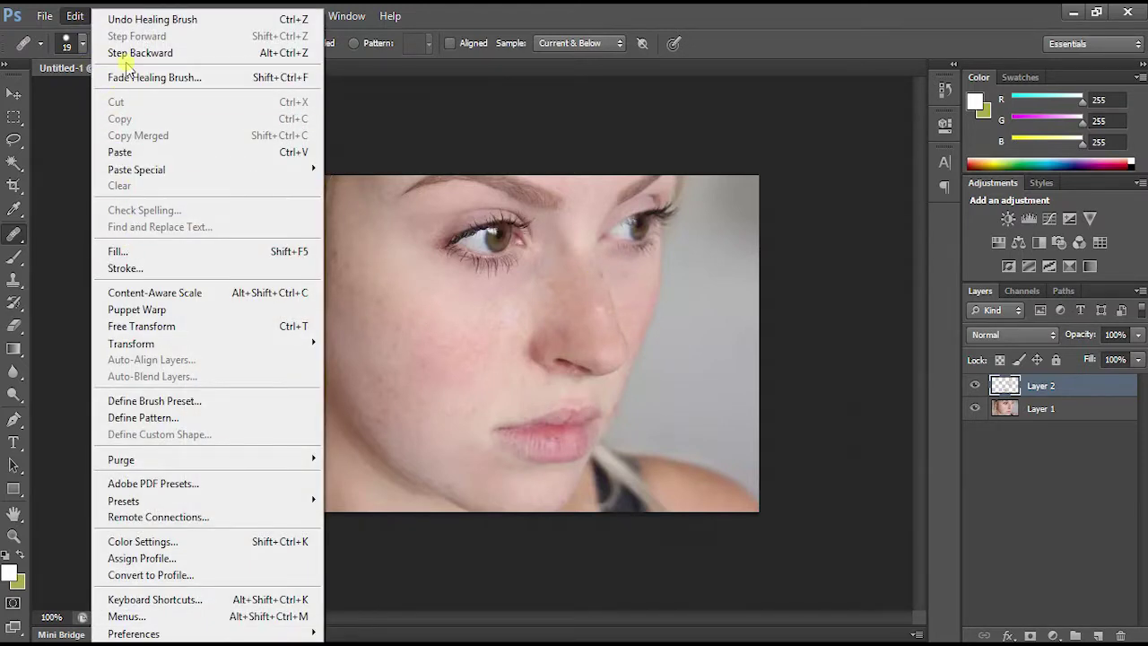
pyautogui.click(130, 78)
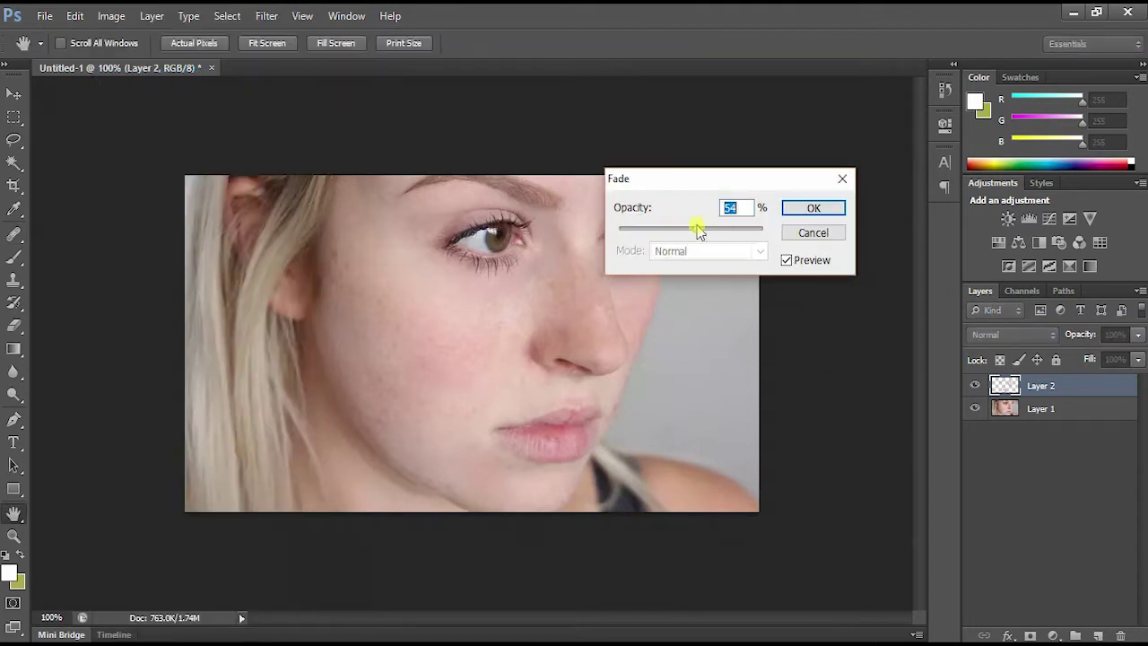
pyautogui.click(809, 213)
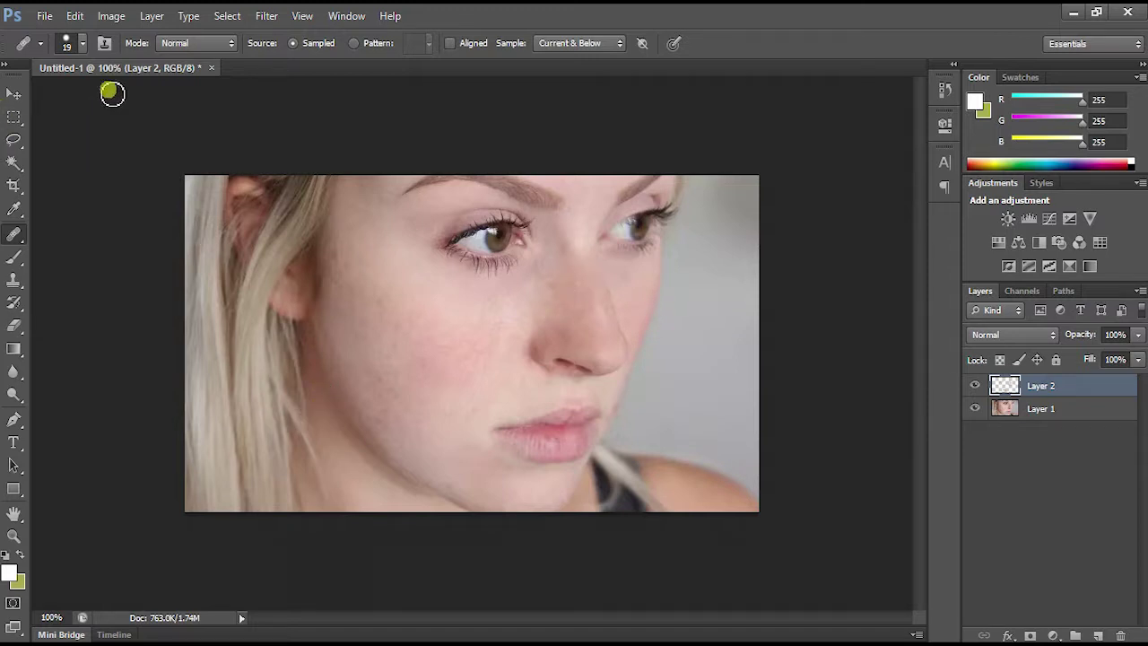
# Reduce the opacity of the latest healing stroke with Fade Healing Brush
pyautogui.click(77, 15)
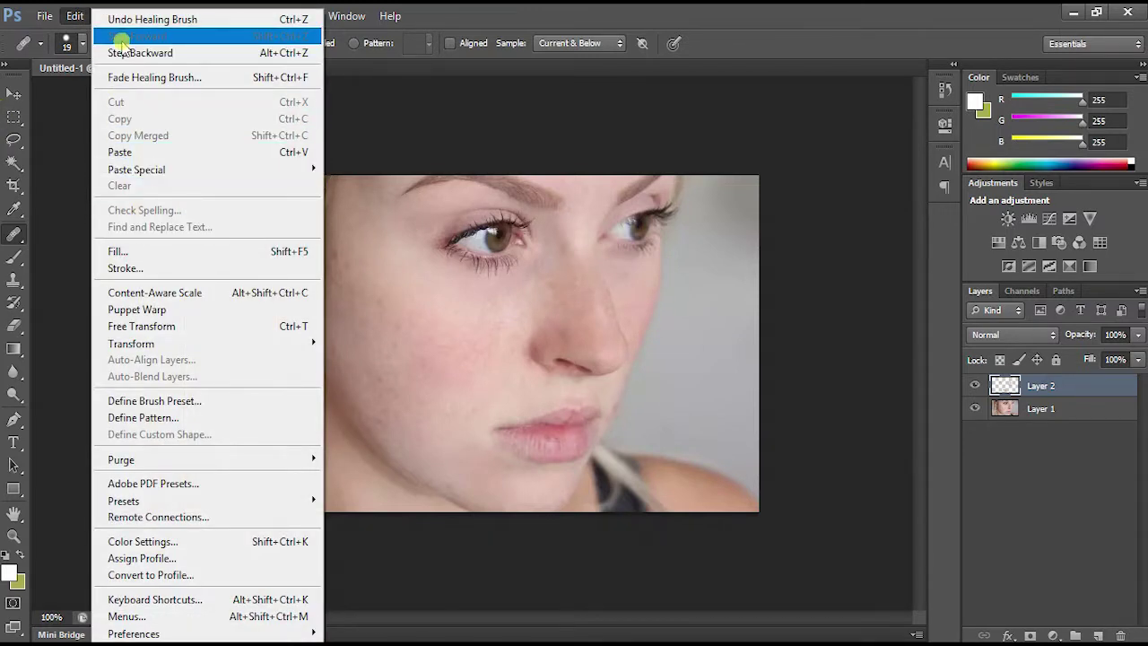
pyautogui.click(123, 78)
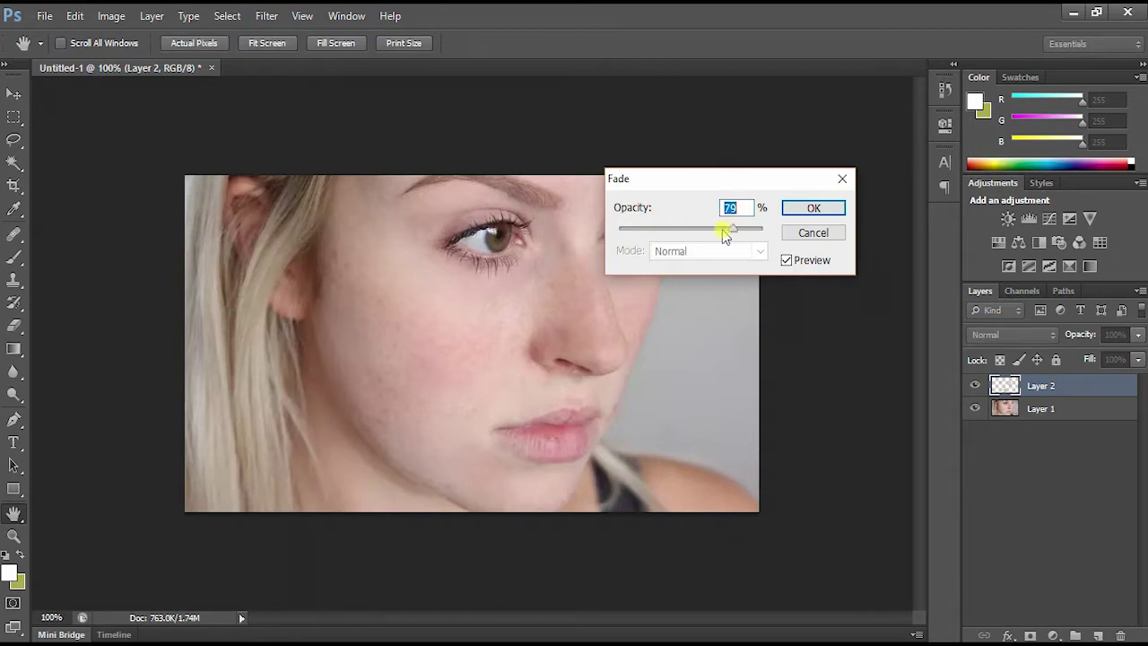
pyautogui.click(803, 213)
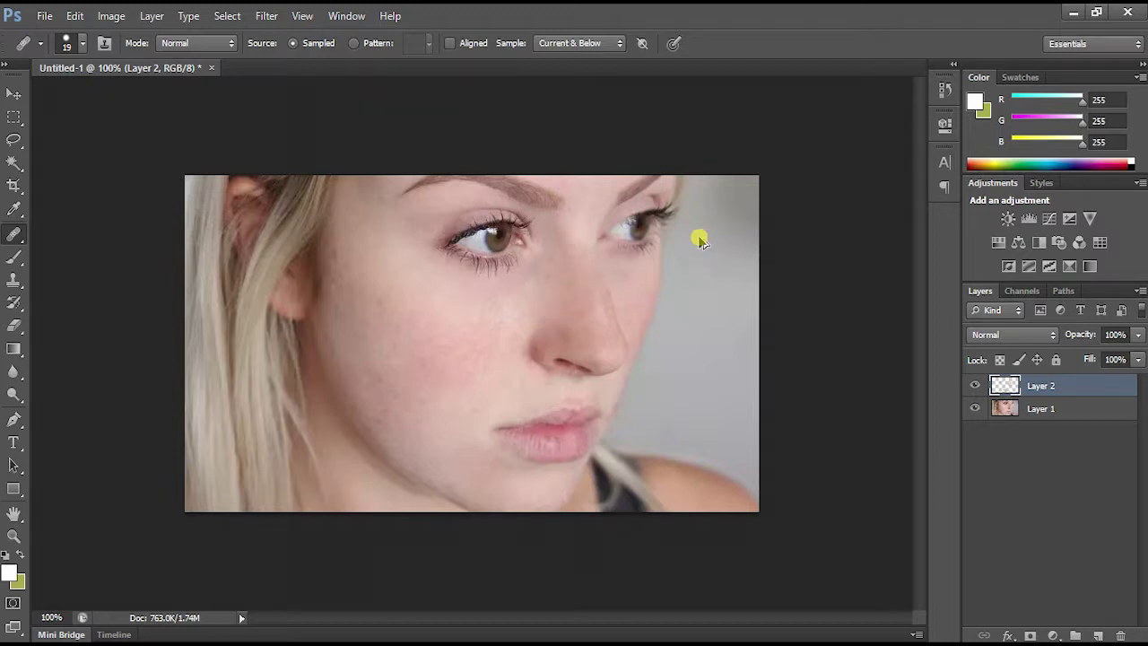
# Sample the cheek below the eye, heal from the nose bridge down to the nostril, and fade the stroke to 41% opacity
pyautogui.keyDown('alt'); pyautogui.click(471, 307); pyautogui.keyUp('alt')
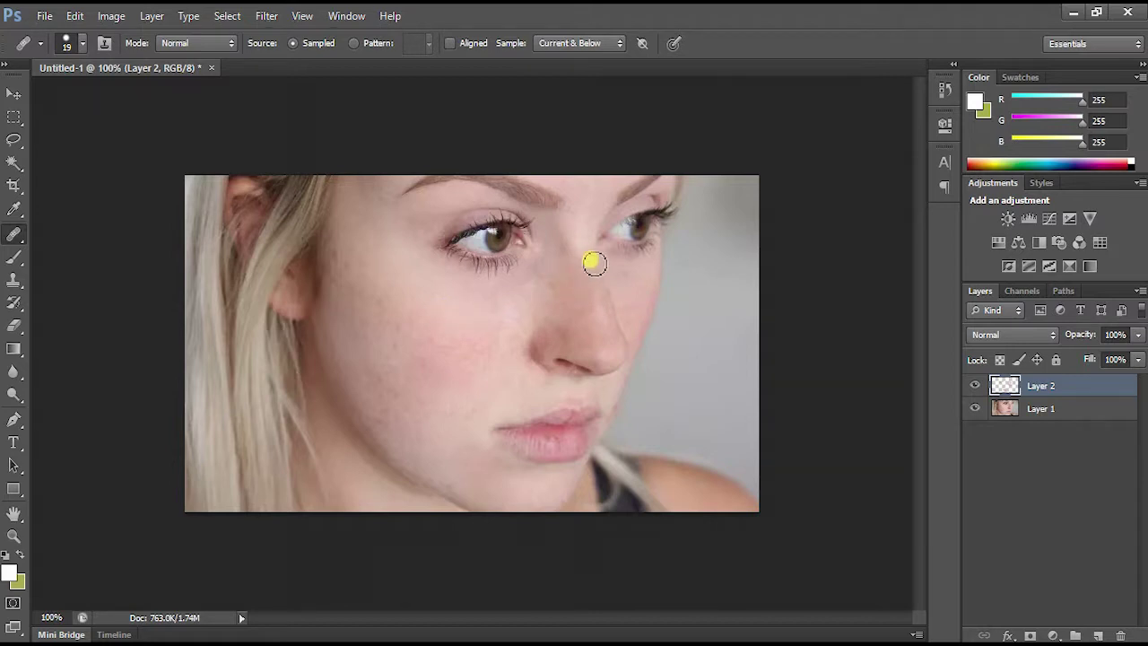
pyautogui.moveTo(594, 259)
pyautogui.mouseDown()
pyautogui.moveTo(568, 253)
pyautogui.moveTo(529, 358)
pyautogui.mouseUp()
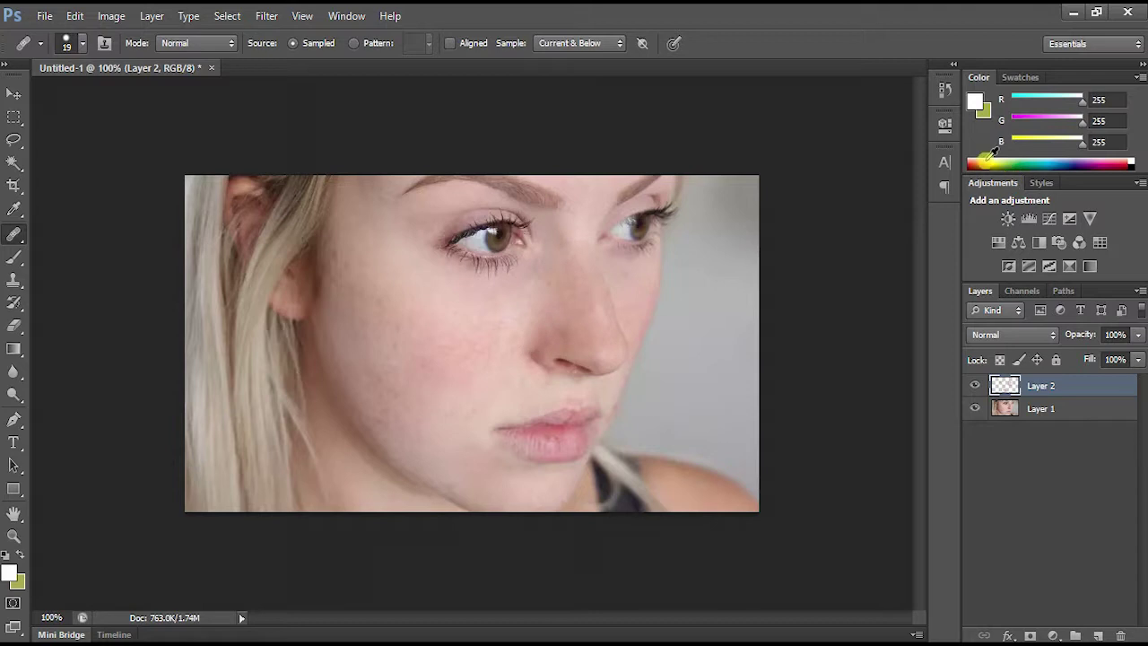
pyautogui.click(75, 15)
pyautogui.click(125, 79)
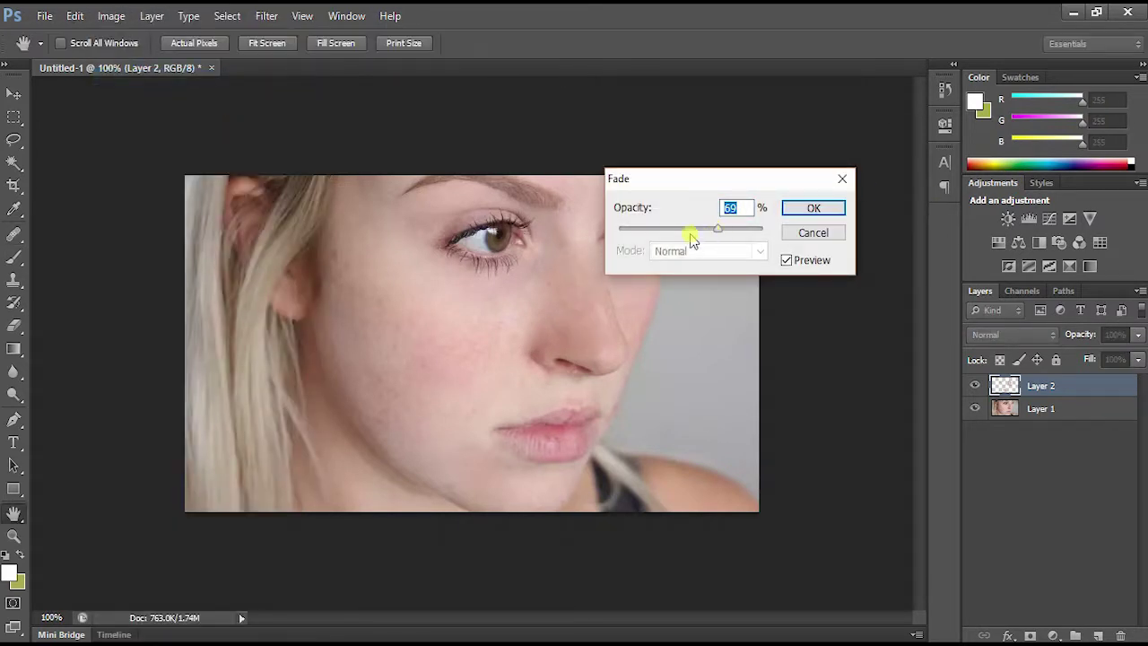
pyautogui.moveTo(690, 235); pyautogui.dragTo(678, 233)
pyautogui.moveTo(717, 177); pyautogui.dragTo(921, 101)
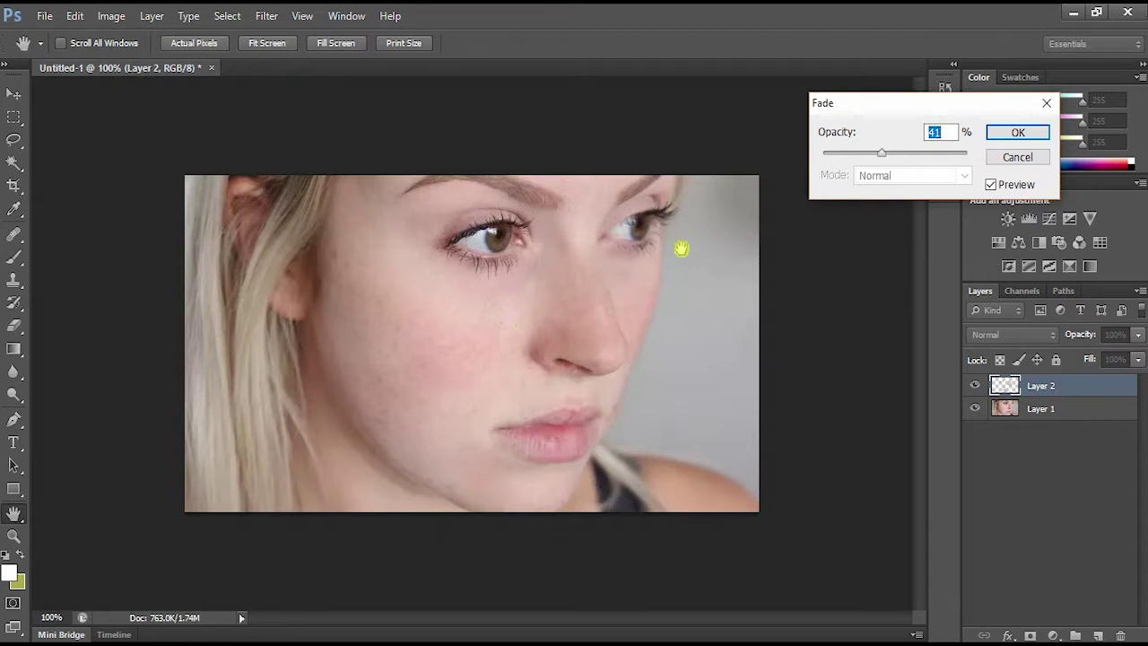
pyautogui.click(1014, 131)
pyautogui.press('j')
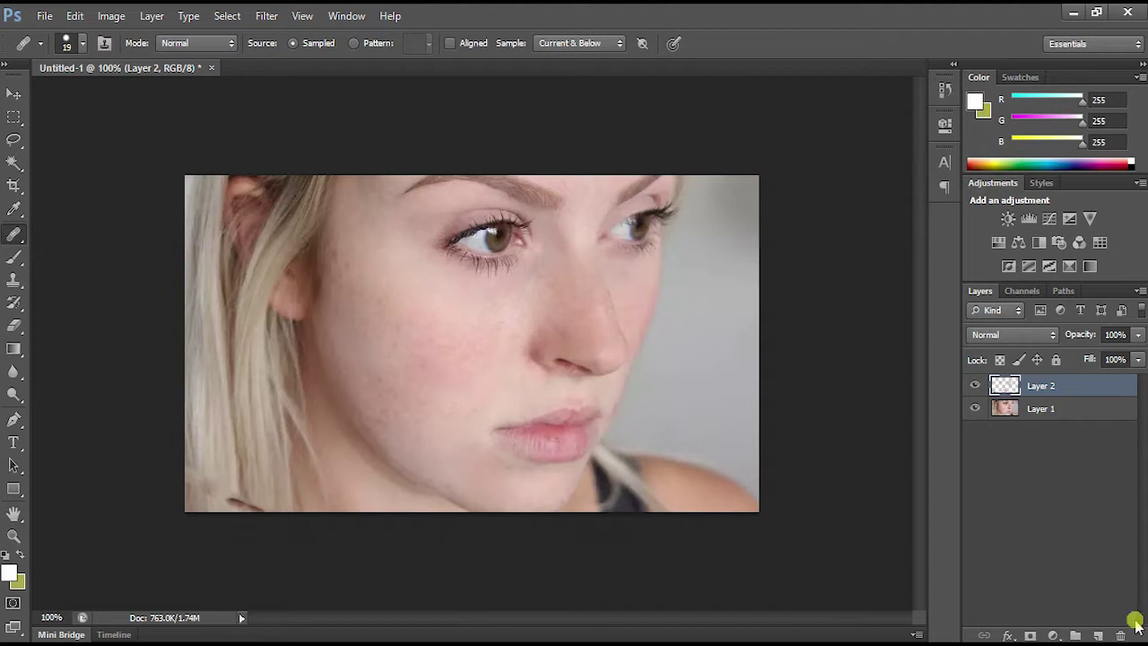
# Hide and show Layer 2 to compare the original portrait with the faded retouching
pyautogui.click(975, 385)
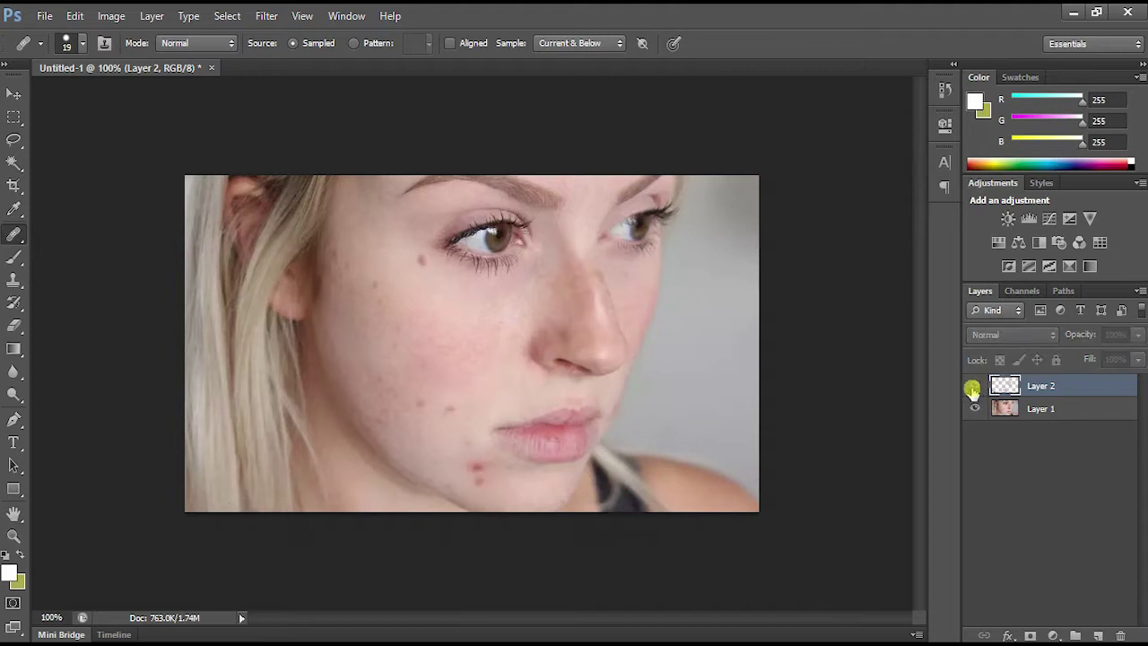
pyautogui.click(973, 388)
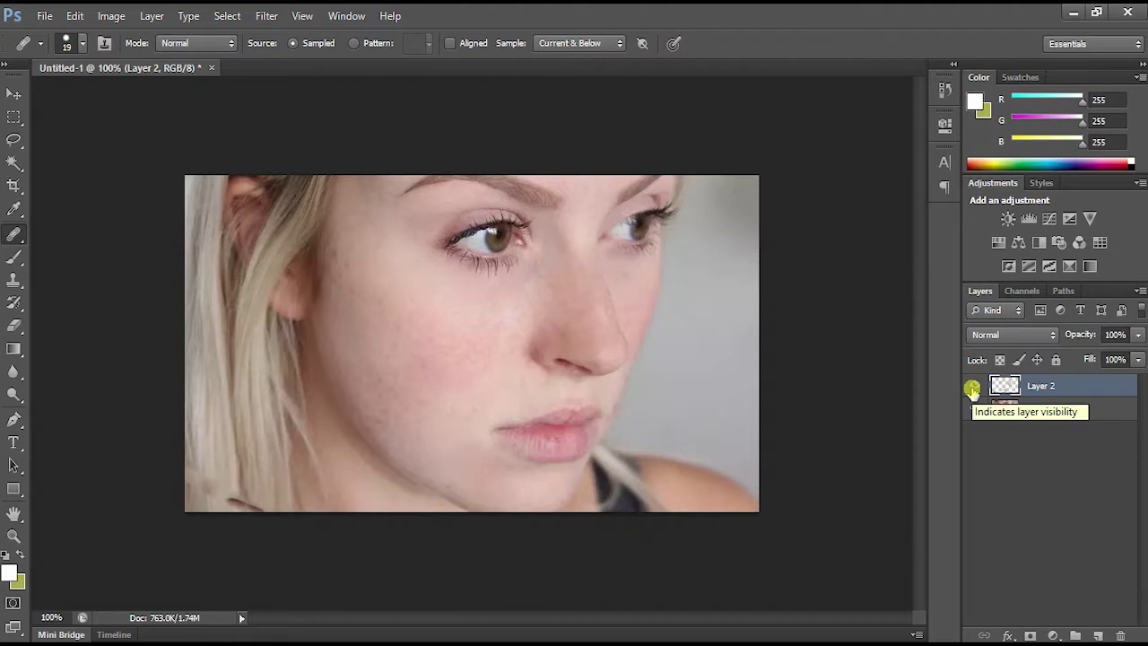